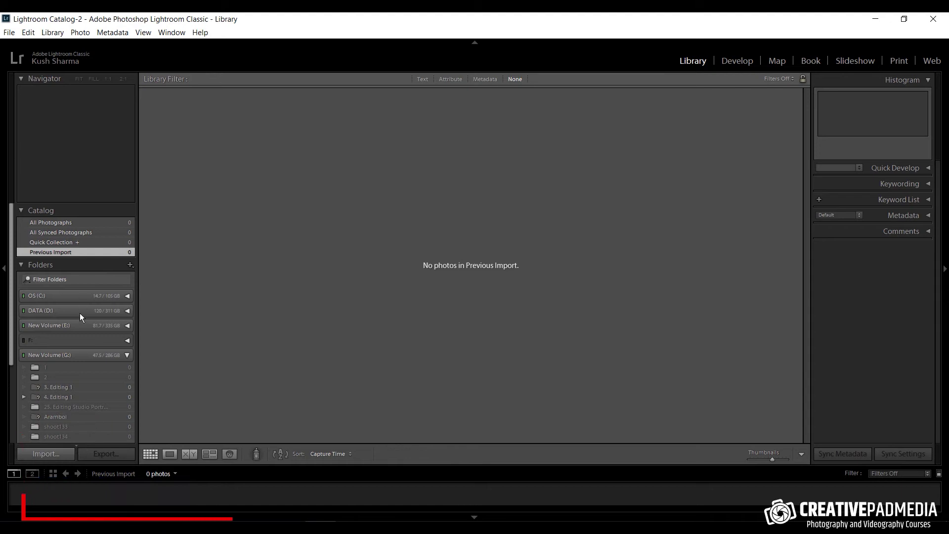
# - Import the two photos from folder 1 of Landscape Editing Course on New Volume (G:), adding them to the catalog without moving them
pyautogui.hotkey('ctrl', 'shift', 'i')
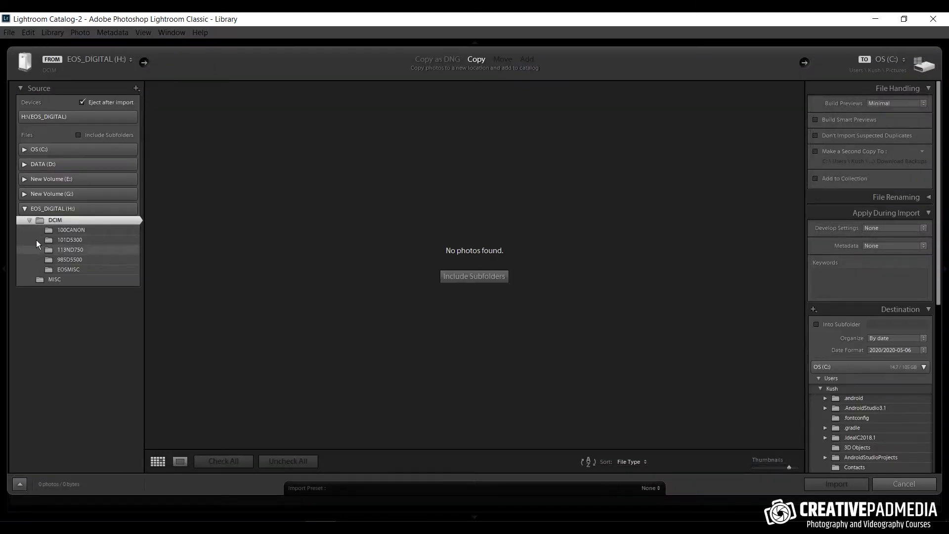
pyautogui.click(23, 194)
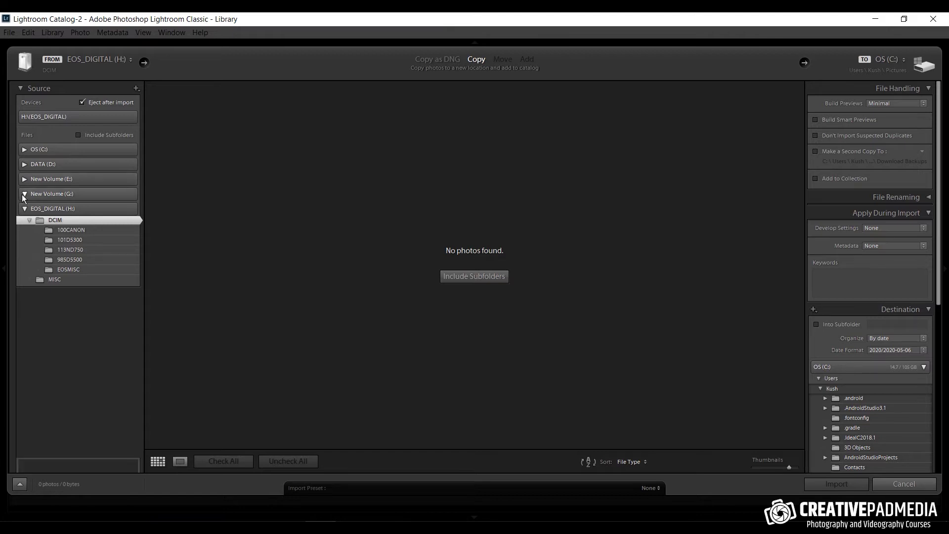
pyautogui.scroll(-1, 85, 260)
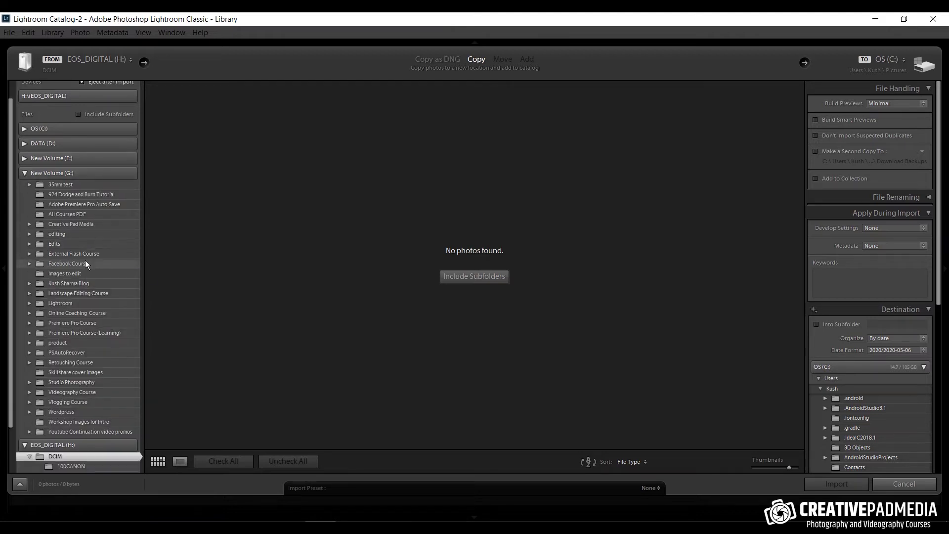
pyautogui.click(29, 292)
pyautogui.click(53, 304)
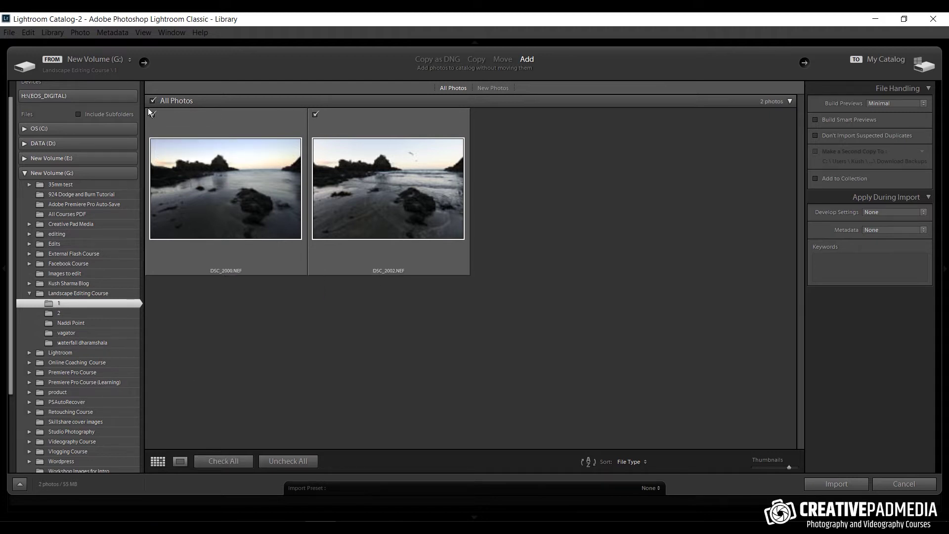
pyautogui.click(844, 486)
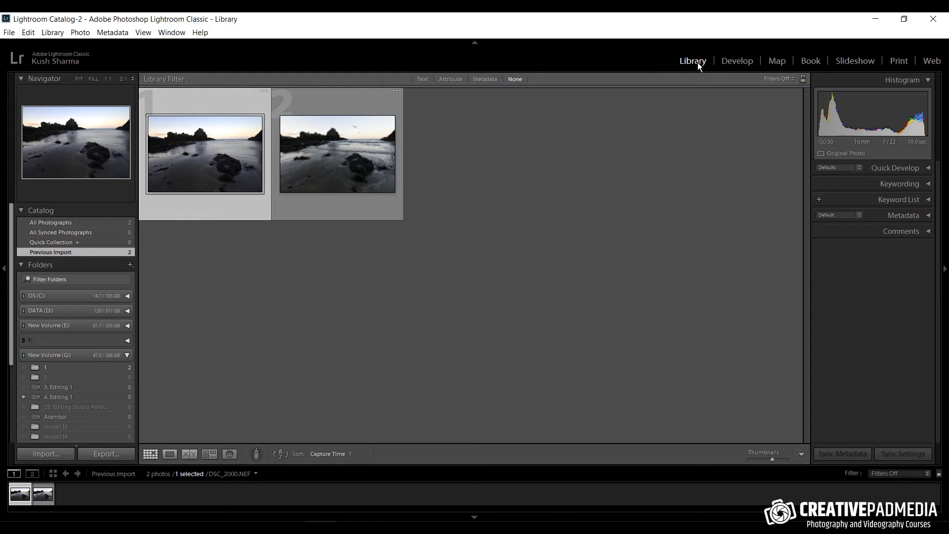
# - Select the first imported photo, DSC_2000.NEF, and show the whole image in Loupe view
pyautogui.click(477, 192)
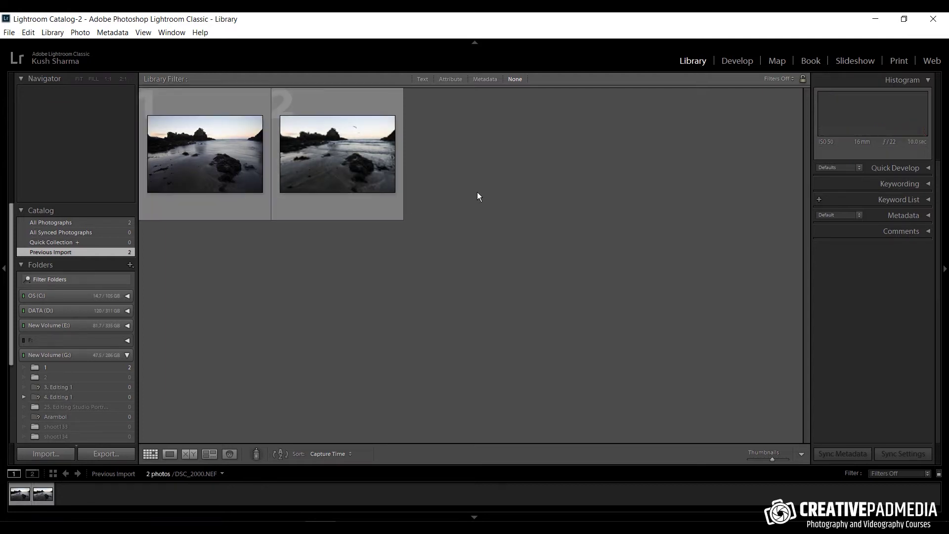
pyautogui.click(250, 167)
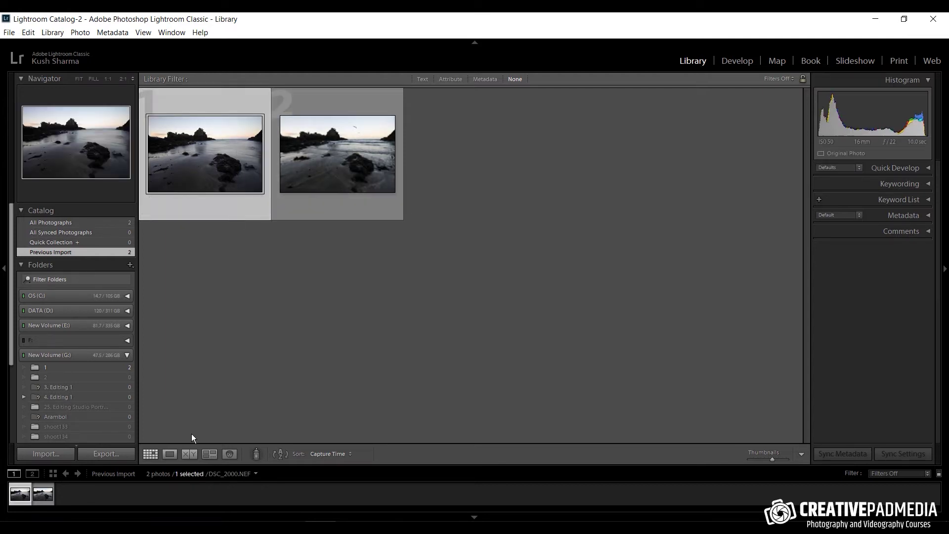
pyautogui.click(169, 454)
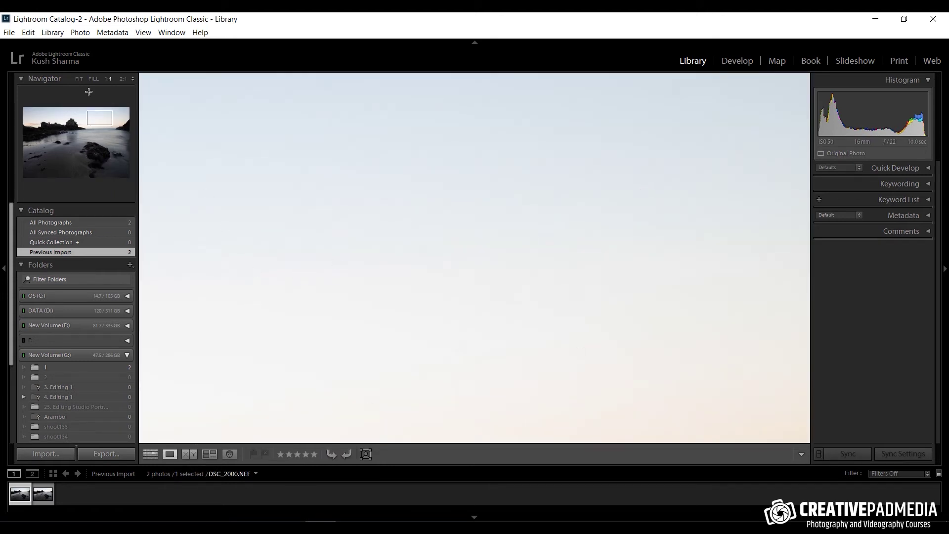
pyautogui.press('g')
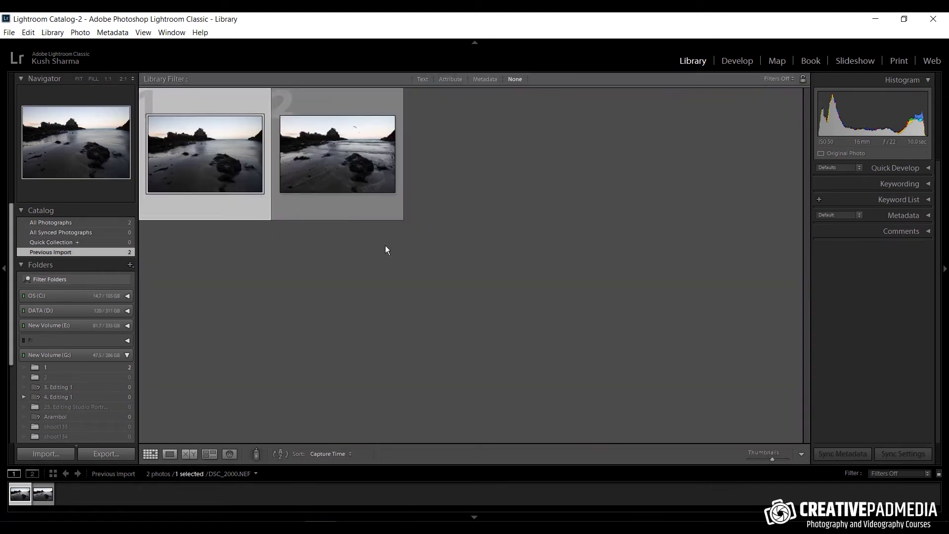
pyautogui.click(170, 453)
pyautogui.click(463, 233)
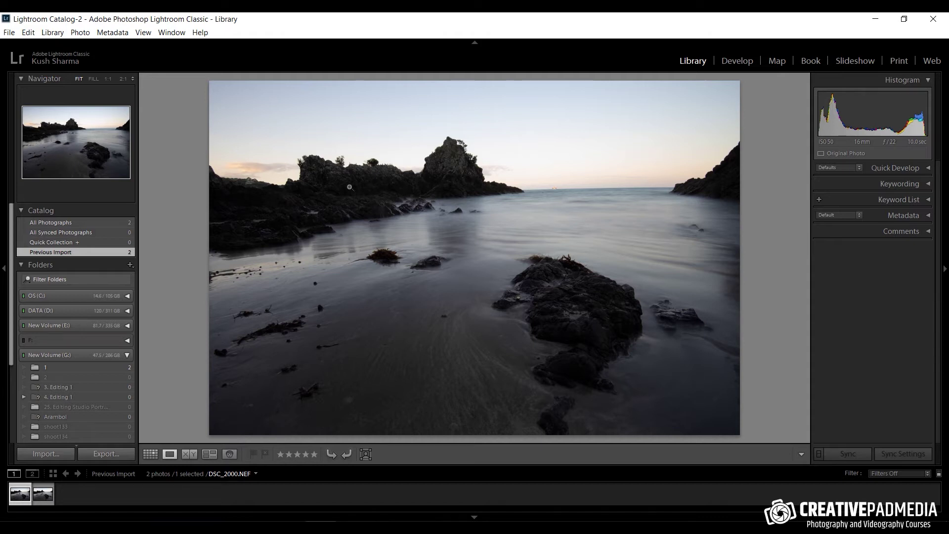
# - Inspect the rocks and trees along the shoreline of DSC_2000.NEF at 1:1, and return to the full image
pyautogui.click(313, 161)
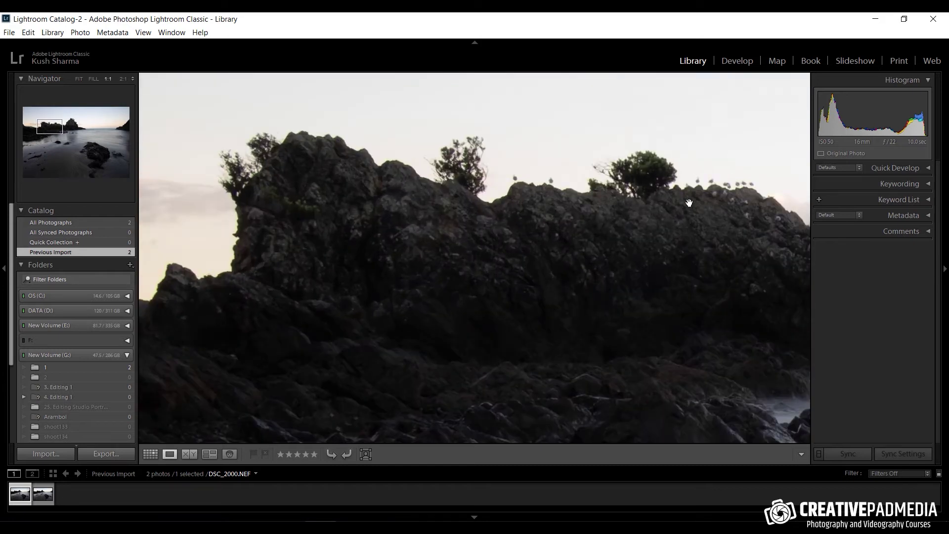
pyautogui.moveTo(688, 220); pyautogui.dragTo(620, 227)
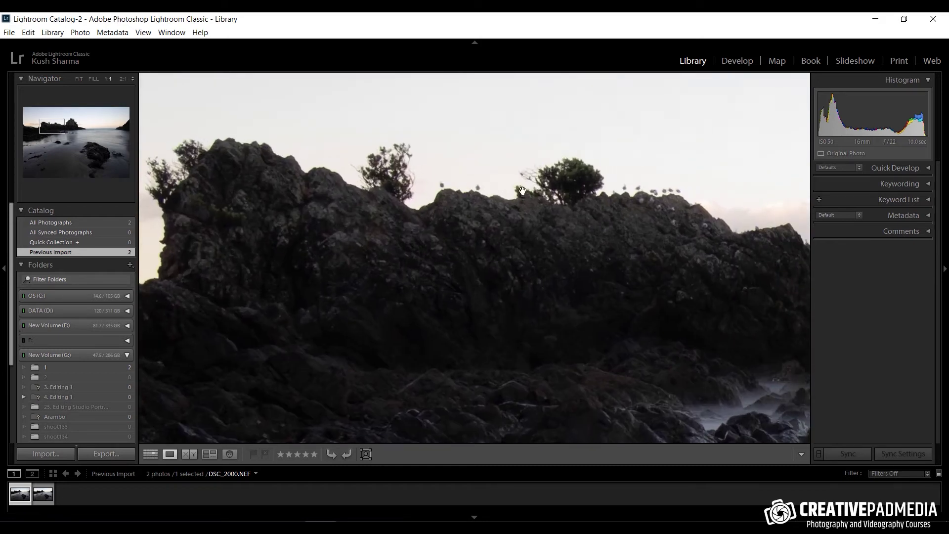
pyautogui.click(568, 246)
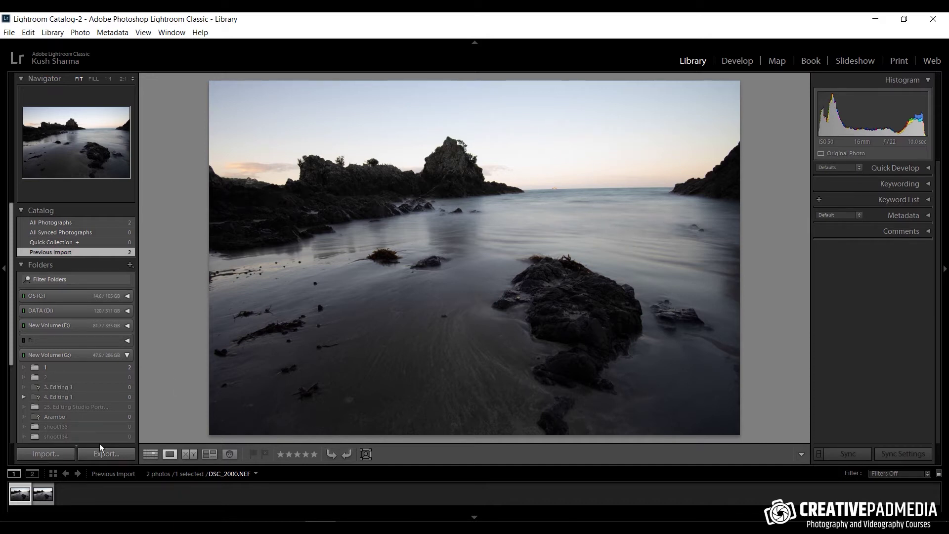
# - Display DSC_2002.NEF, inspect its flying birds and the horizon at 1:1, and return to the full image
pyautogui.click(51, 492)
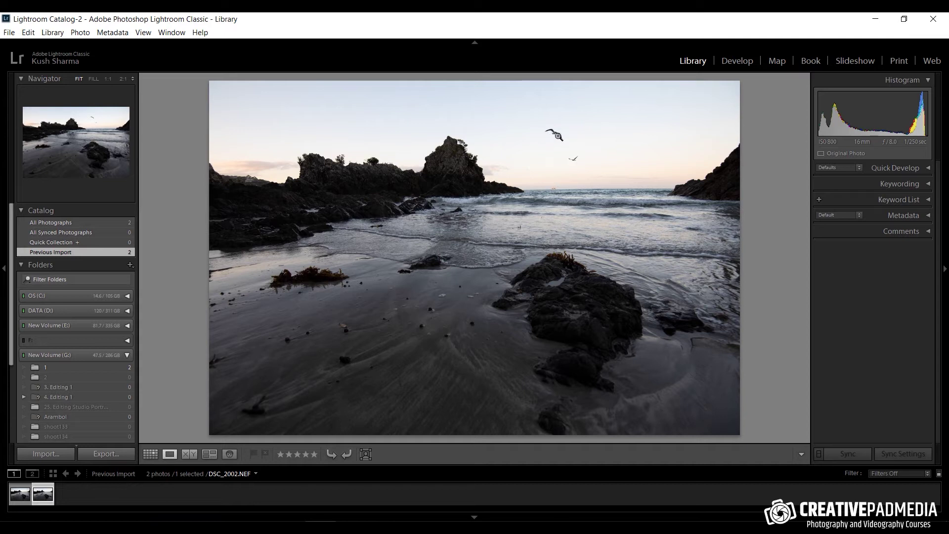
pyautogui.click(567, 149)
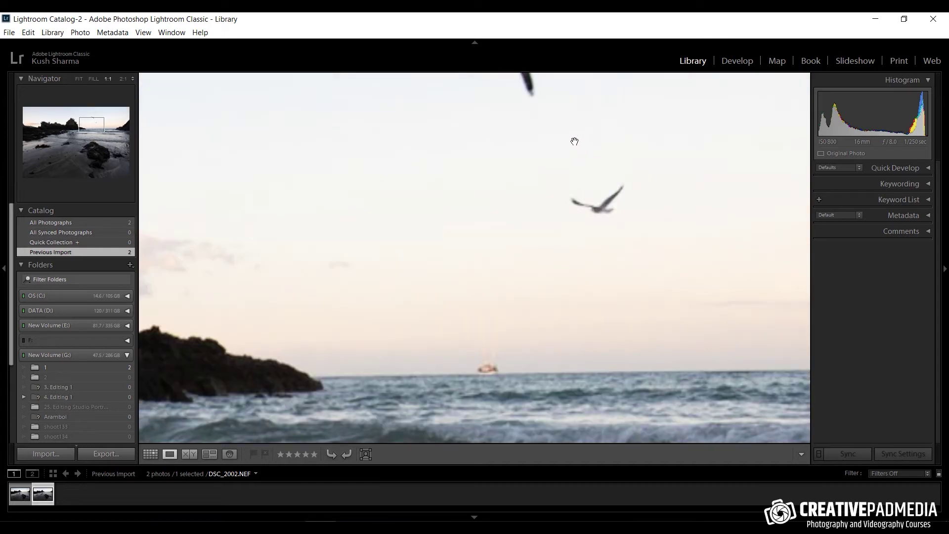
pyautogui.click(589, 184)
# - Return to the photo grid, and switch to Word to read the landscape editing checklist from its beginning
pyautogui.press('g')
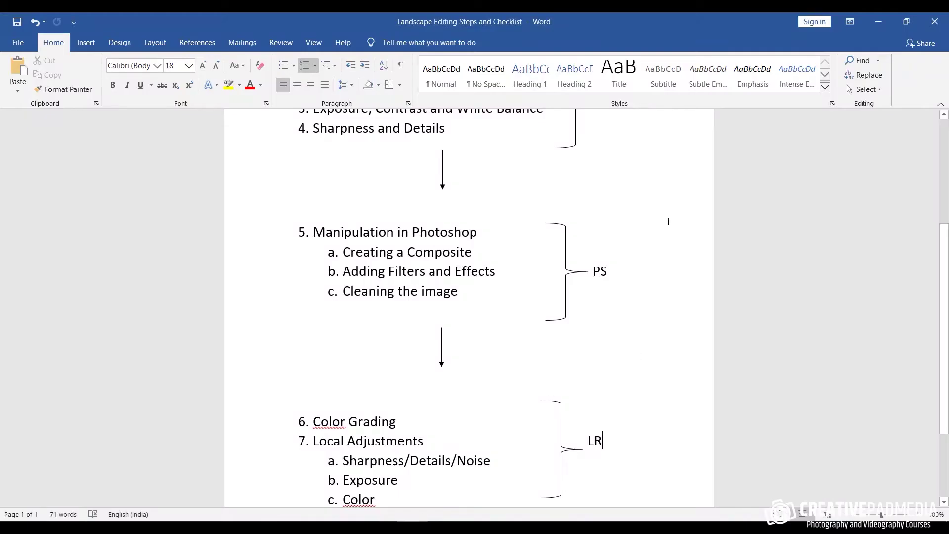
pyautogui.scroll(5, 643, 221)
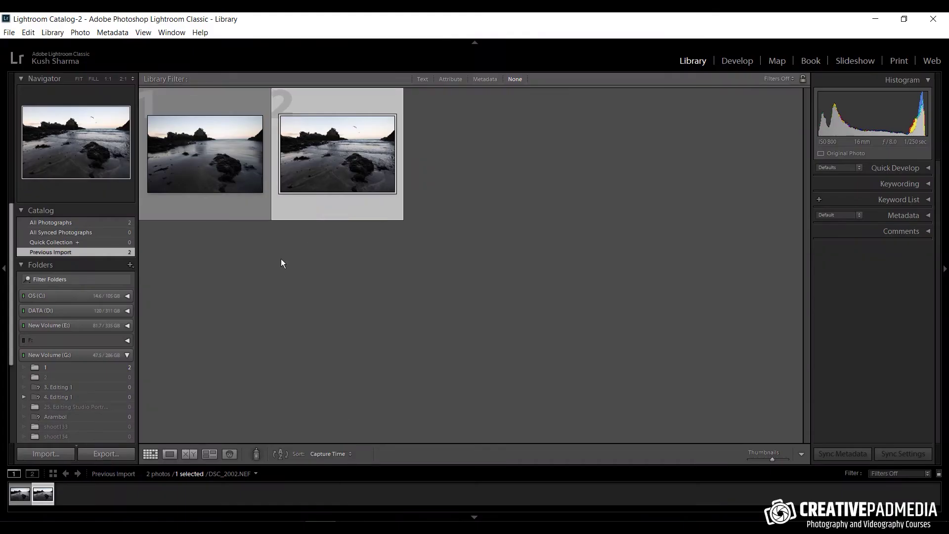
# - Back in Lightroom, compare DSC_2002.NEF with DSC_2000.NEF in Loupe view, ending on DSC_2000.NEF
pyautogui.click(168, 453)
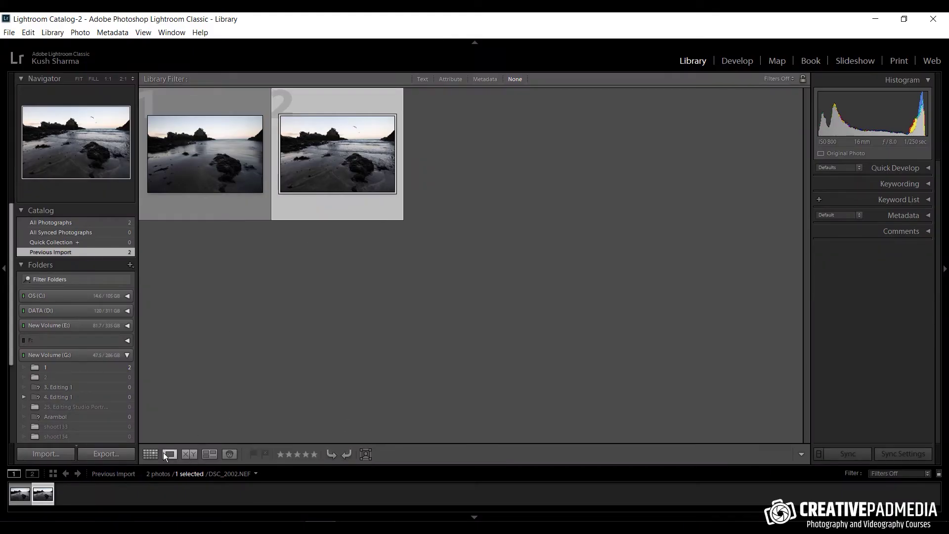
pyautogui.click(353, 356)
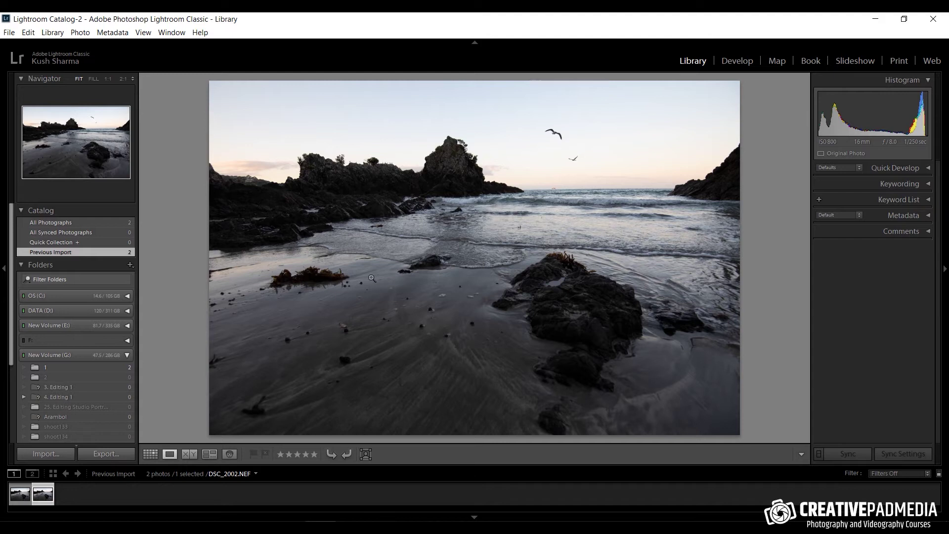
pyautogui.click(22, 499)
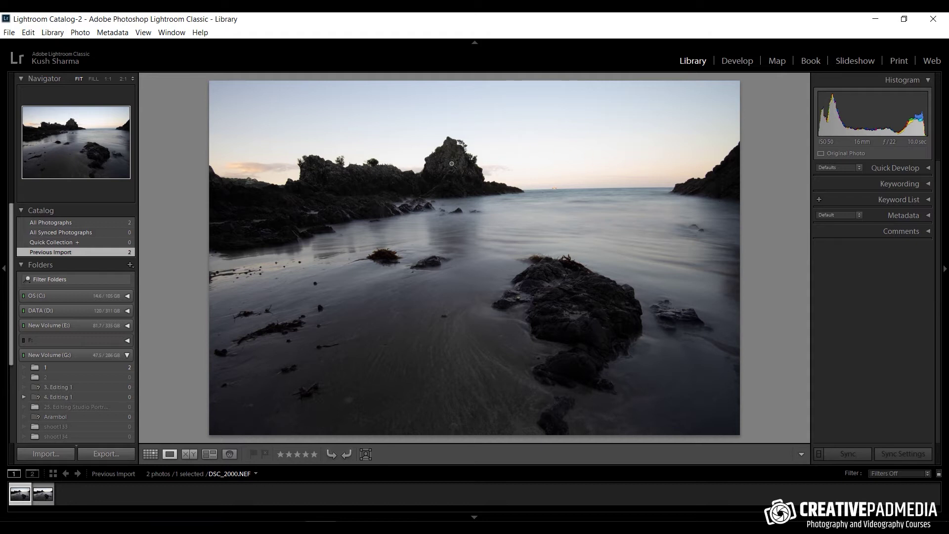
pyautogui.click(43, 495)
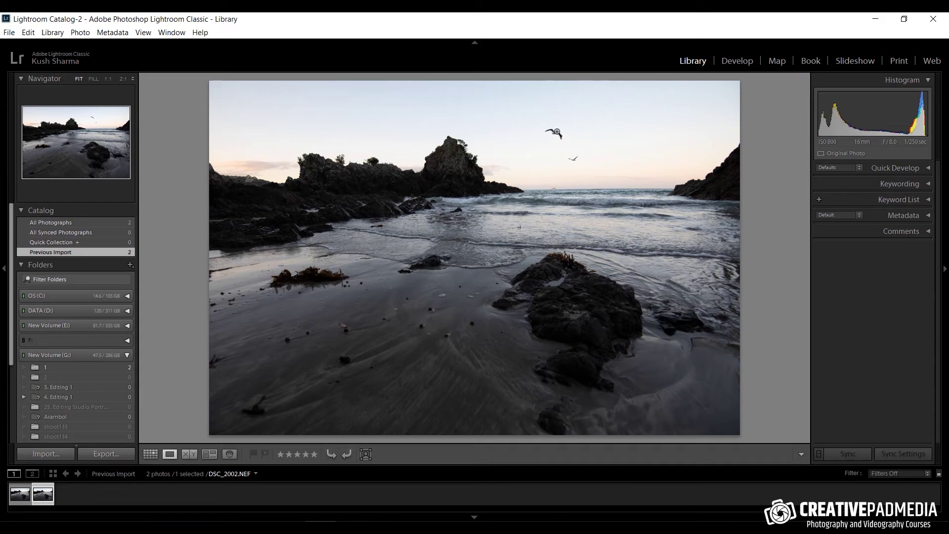
pyautogui.click(20, 495)
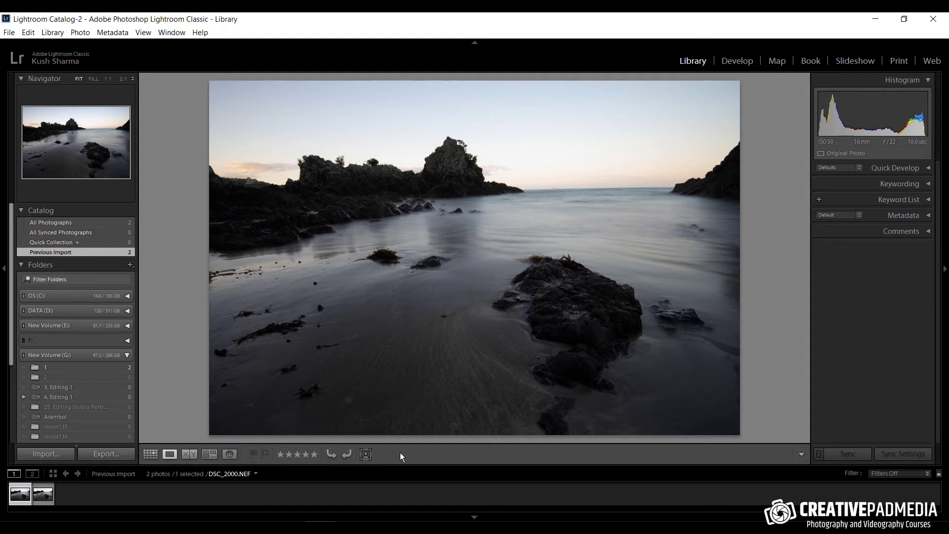
# - Switch to Word to consult the first items of the landscape editing checklist, and return to Lightroom
pyautogui.click(412, 482)
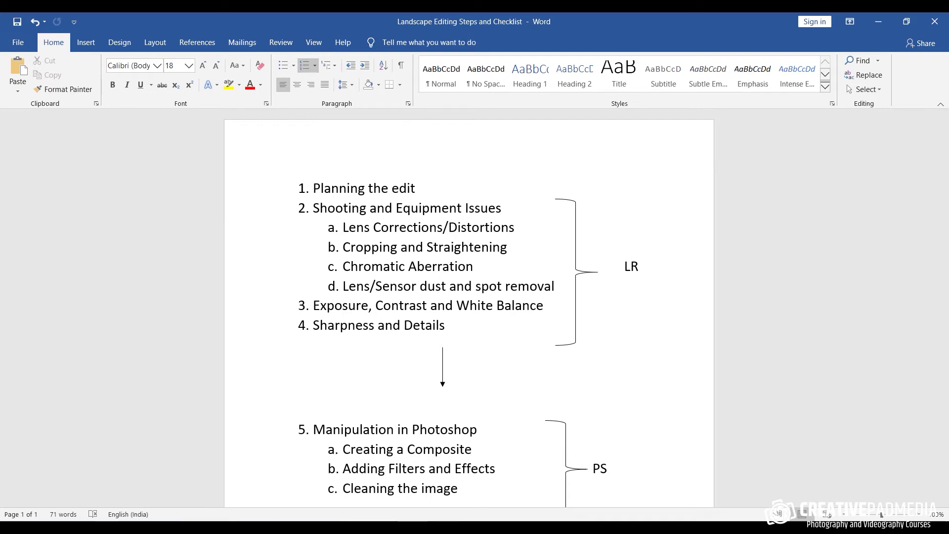
pyautogui.click(321, 527)
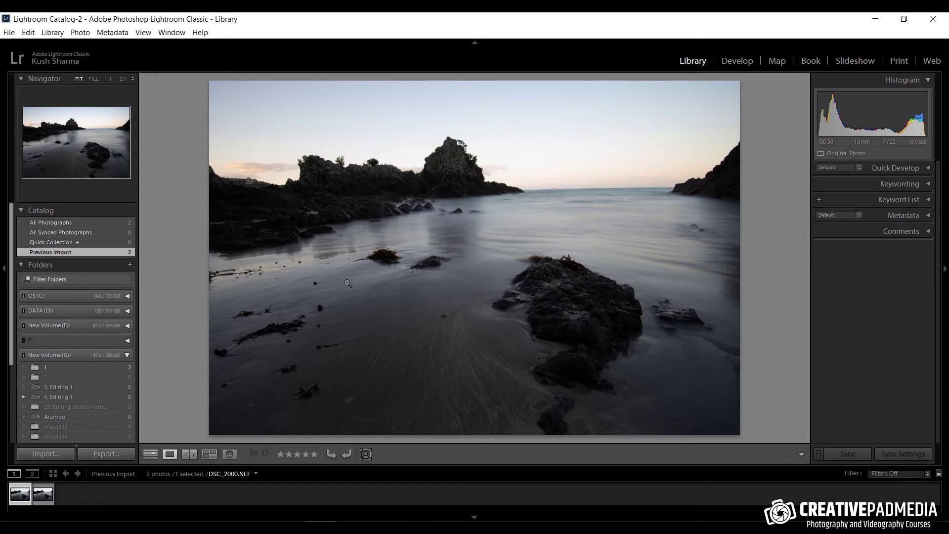
# - Alternate between DSC_2002.NEF and DSC_2000.NEF to compare the water, rocks and birds, ending on DSC_2000.NEF
pyautogui.click(44, 495)
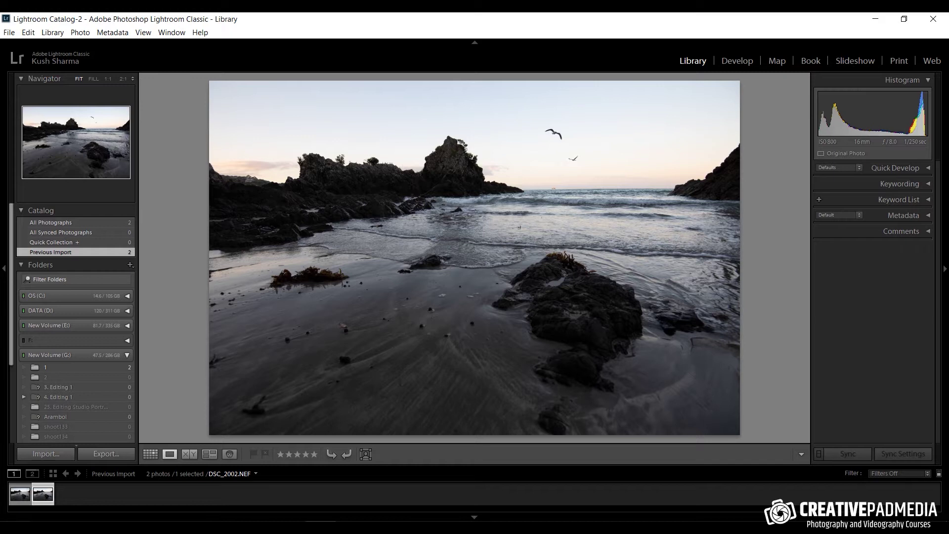
pyautogui.click(20, 496)
pyautogui.click(43, 494)
pyautogui.click(21, 500)
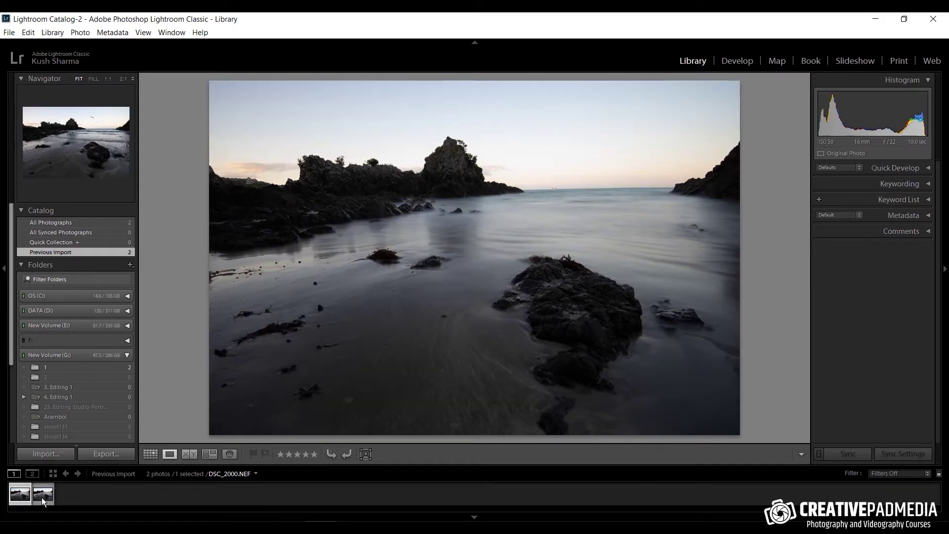
pyautogui.click(41, 498)
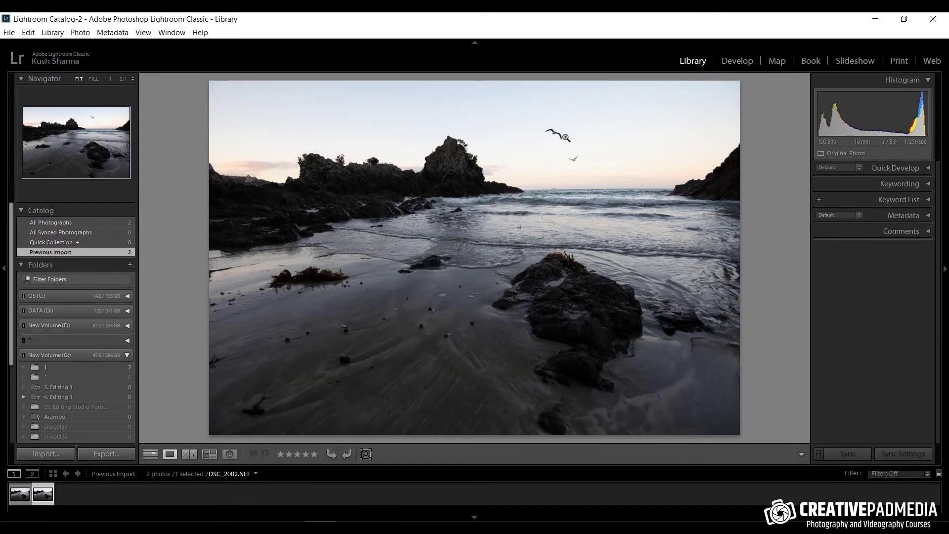
pyautogui.click(15, 497)
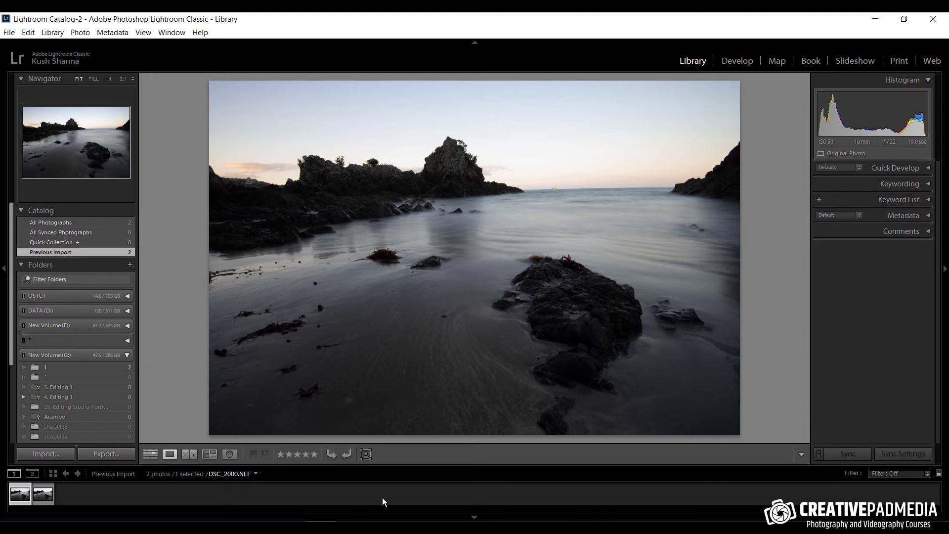
# - Switch to Word to review the checklist's planning, equipment issue and exposure items, and go back to Lightroom
pyautogui.click(414, 527)
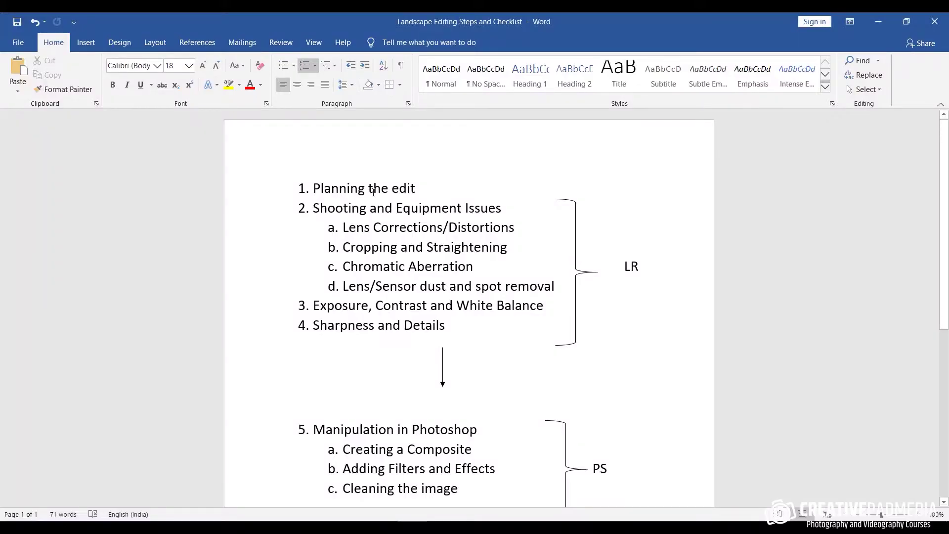
pyautogui.click(320, 519)
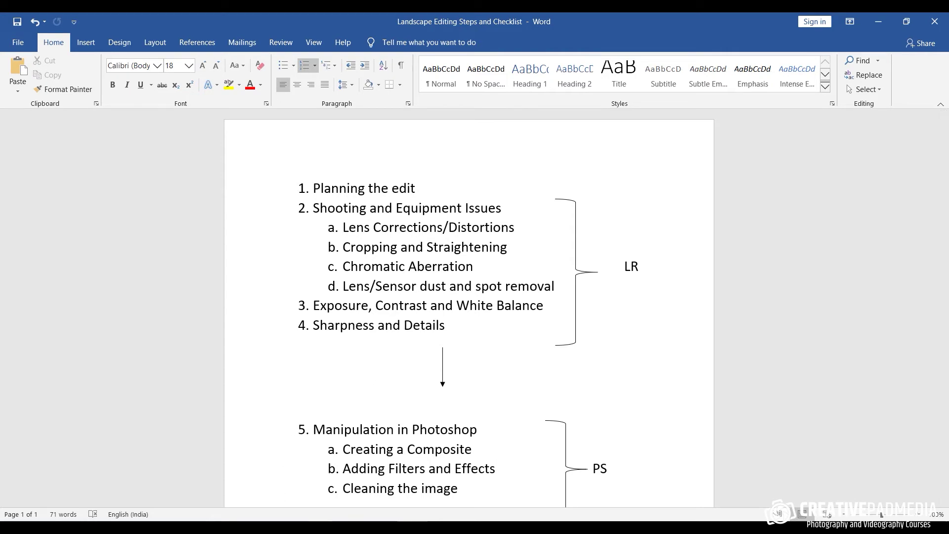
pyautogui.hotkey('alt', 'Tab')
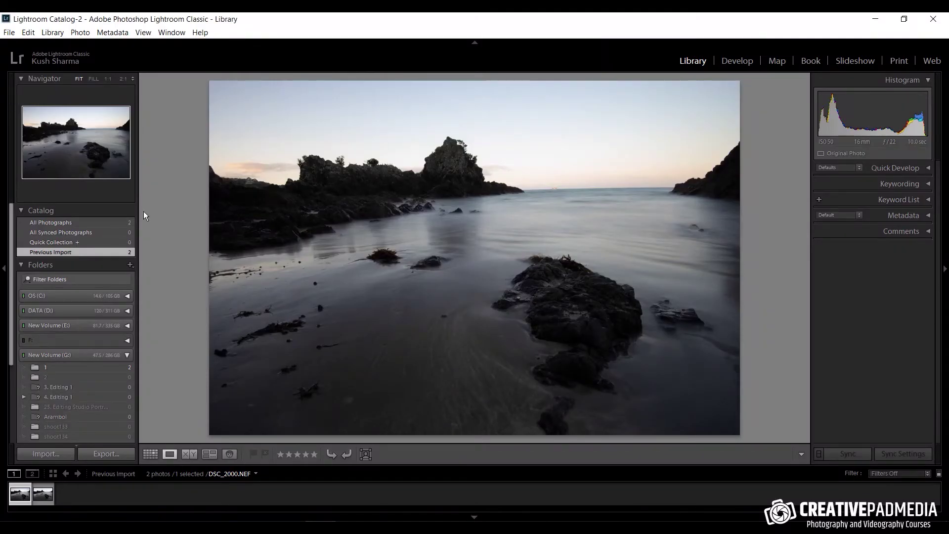
# - Hide the Navigator and Catalog side area, and open DSC_2000.NEF in the Develop module
pyautogui.click(5, 271)
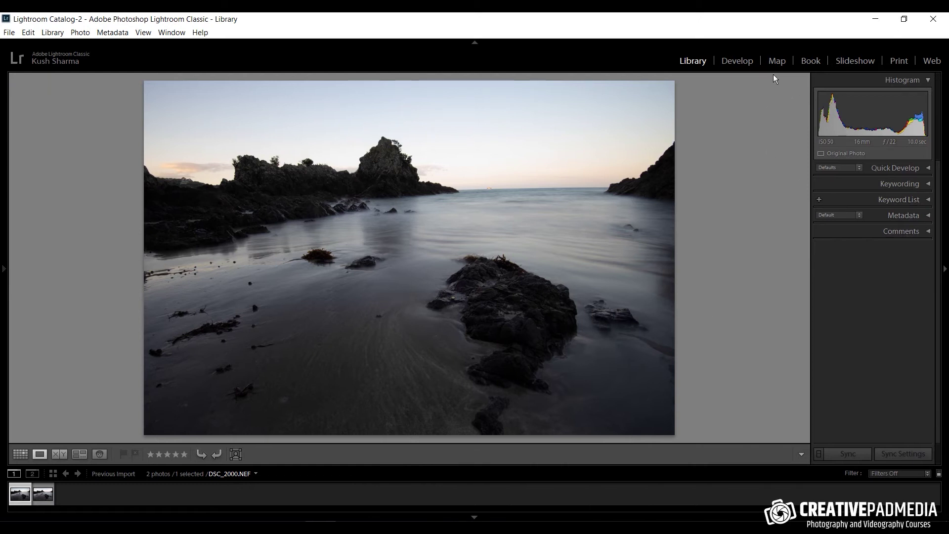
pyautogui.click(733, 63)
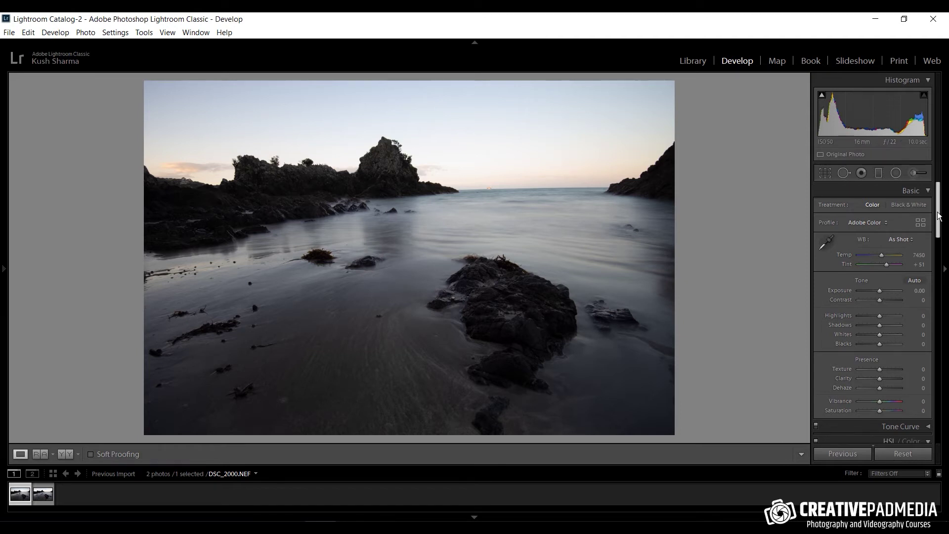
# - Collapse all the adjustment sections from Basic through Calibration in the Develop module
pyautogui.click(927, 190)
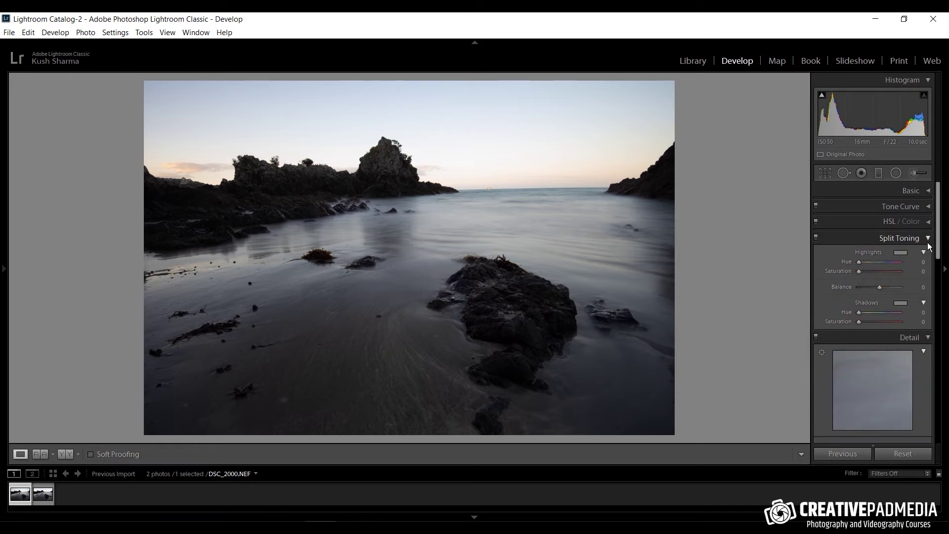
pyautogui.click(929, 240)
pyautogui.click(929, 254)
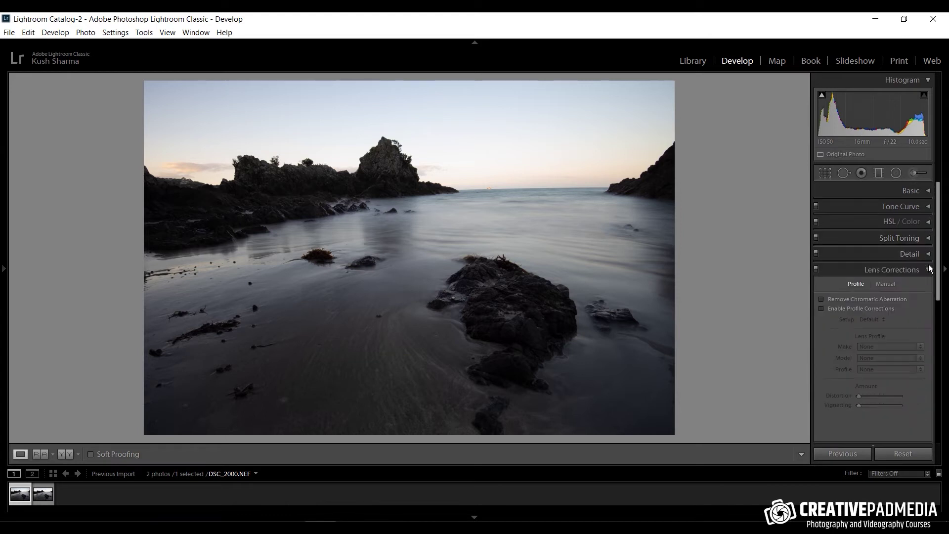
pyautogui.click(929, 270)
pyautogui.click(929, 301)
pyautogui.click(929, 317)
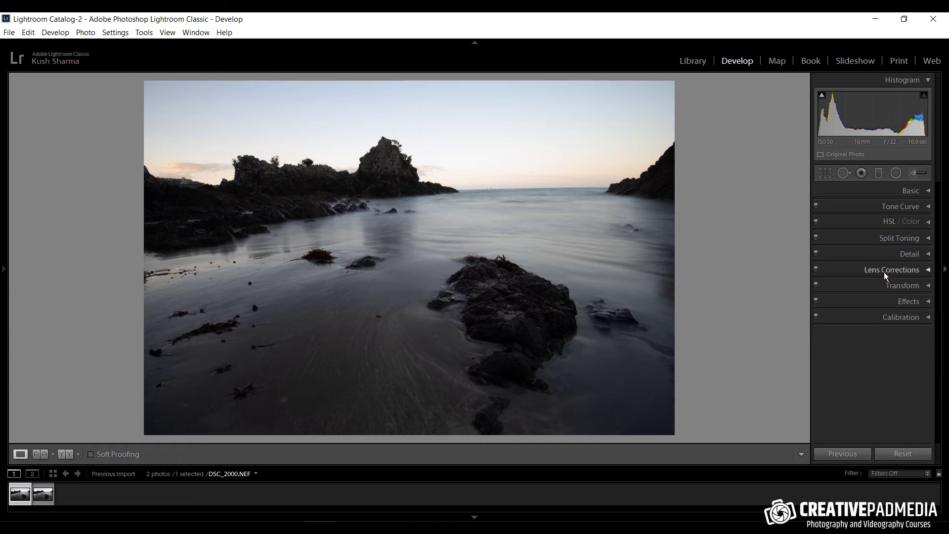
# - Enable lens profile corrections for the photo, using the Nikon lens profile with the Default setup
pyautogui.click(929, 271)
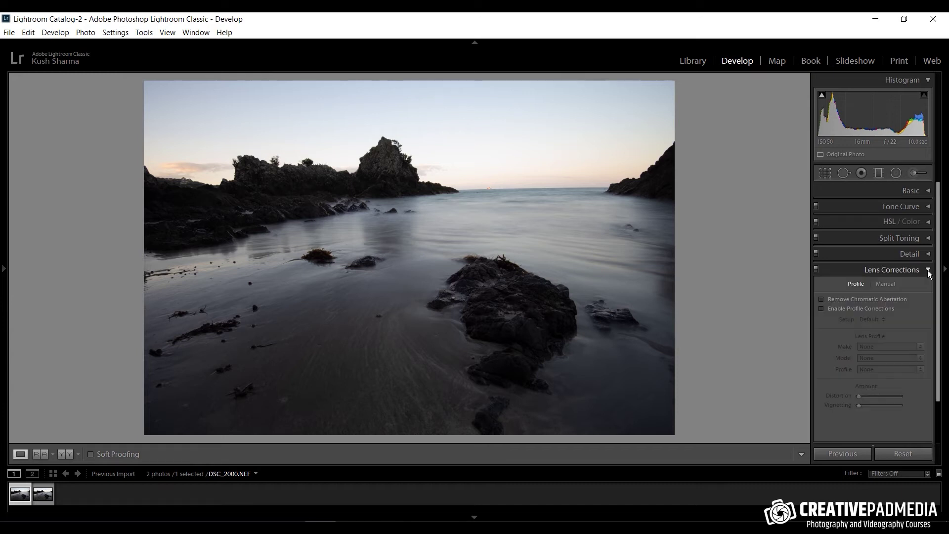
pyautogui.click(822, 309)
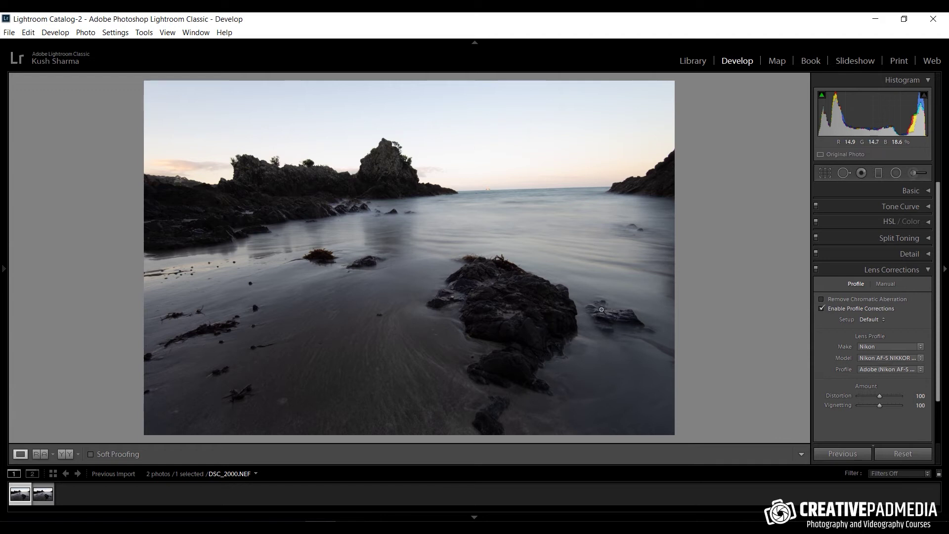
pyautogui.click(898, 356)
pyautogui.click(910, 315)
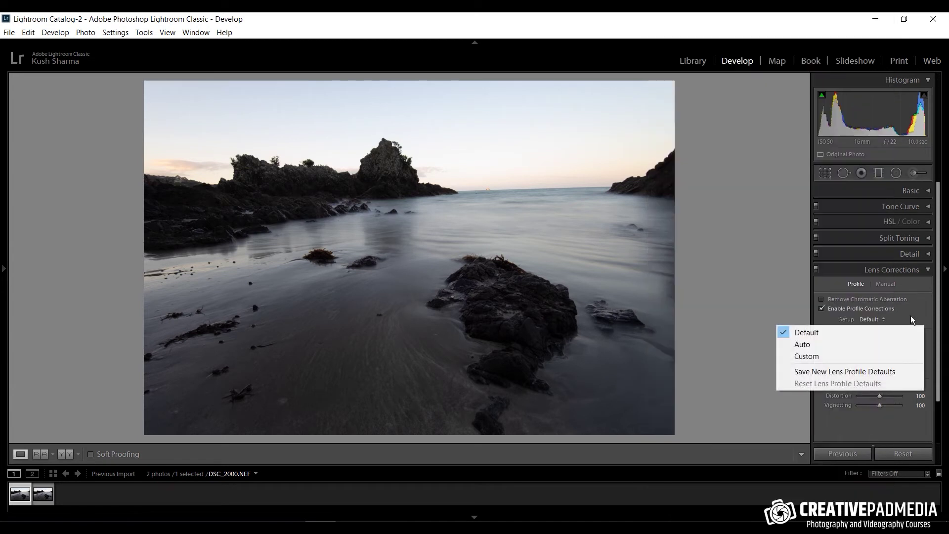
pyautogui.click(832, 428)
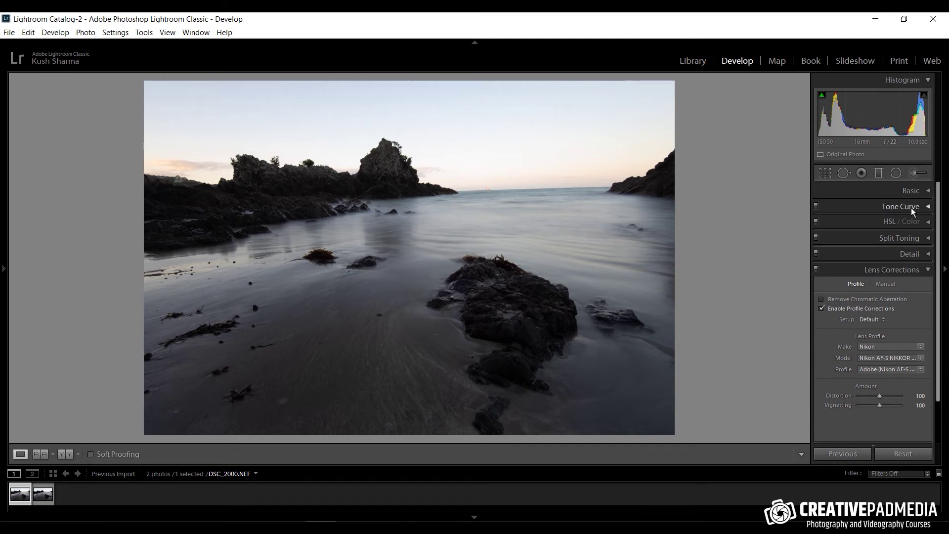
# - Compare the photo with and without the lens corrections, leaving the corrections switched on
pyautogui.click(815, 269)
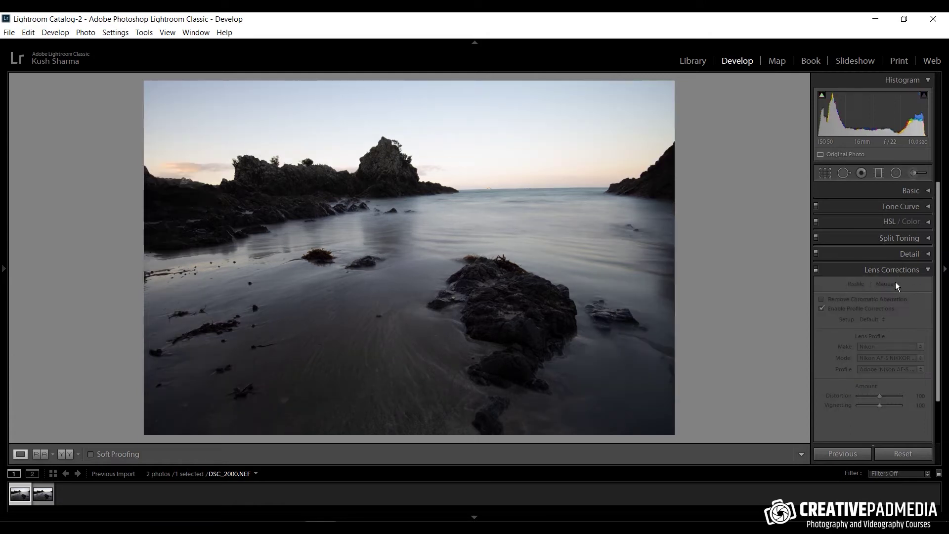
pyautogui.click(816, 269)
pyautogui.click(817, 269)
pyautogui.click(816, 270)
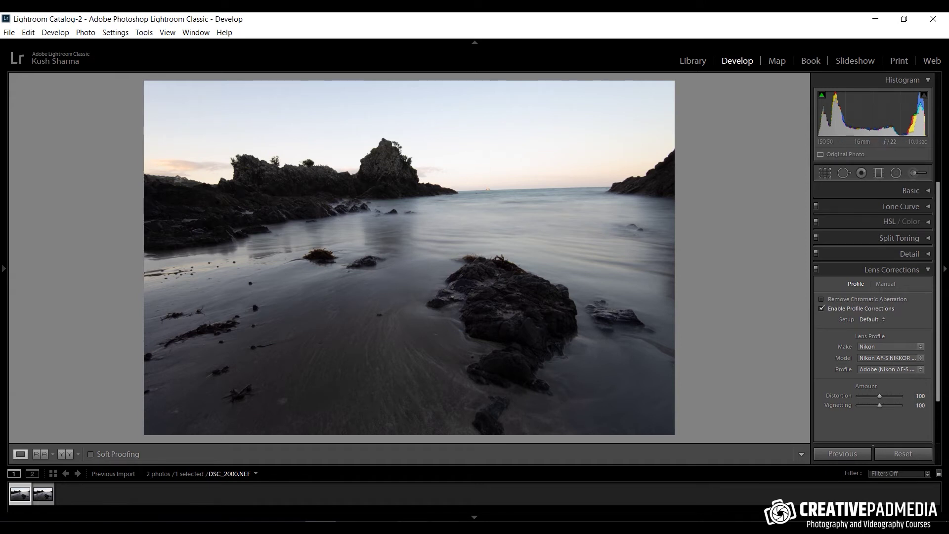
# - Switch to Word to check the chromatic aberration item in the editing checklist, and return to Lightroom
pyautogui.click(321, 527)
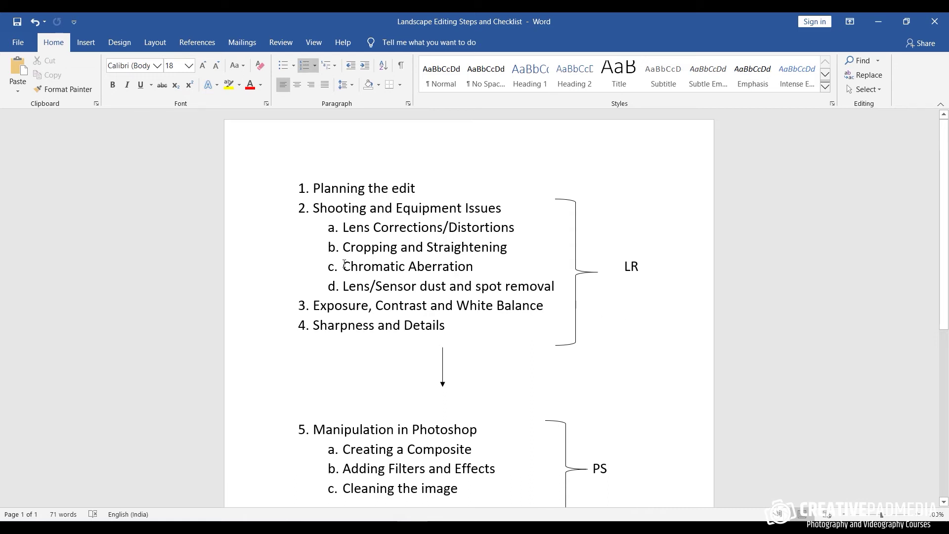
pyautogui.click(297, 528)
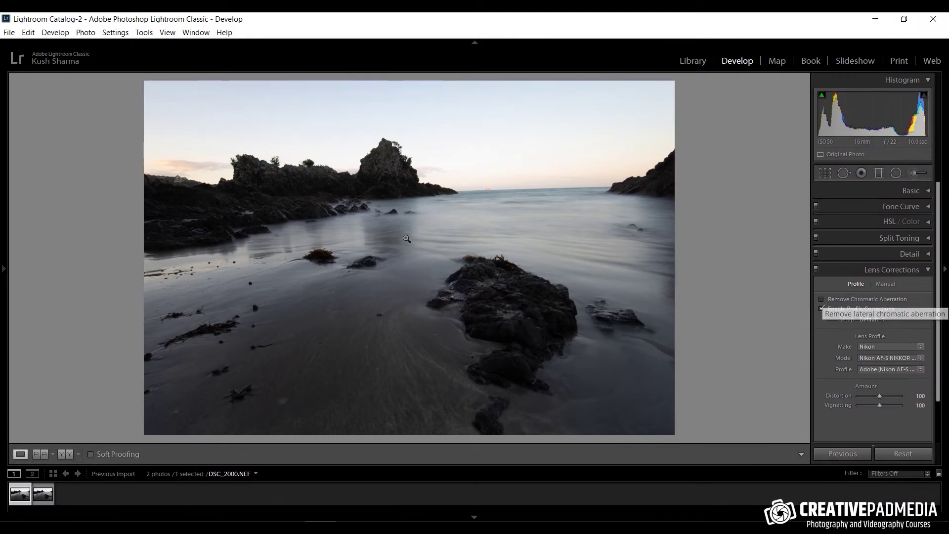
# - Inspect the rock outcrop beside the sunset cloud at 1:1, show the Navigator, and magnify the view to 2:1
pyautogui.click(217, 182)
pyautogui.moveTo(245, 184); pyautogui.dragTo(376, 341)
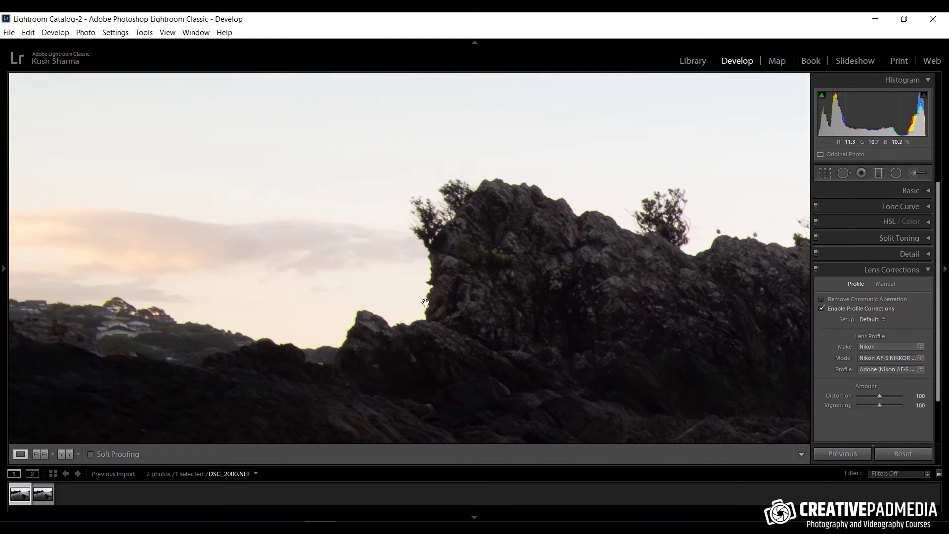
pyautogui.moveTo(462, 269); pyautogui.dragTo(471, 243)
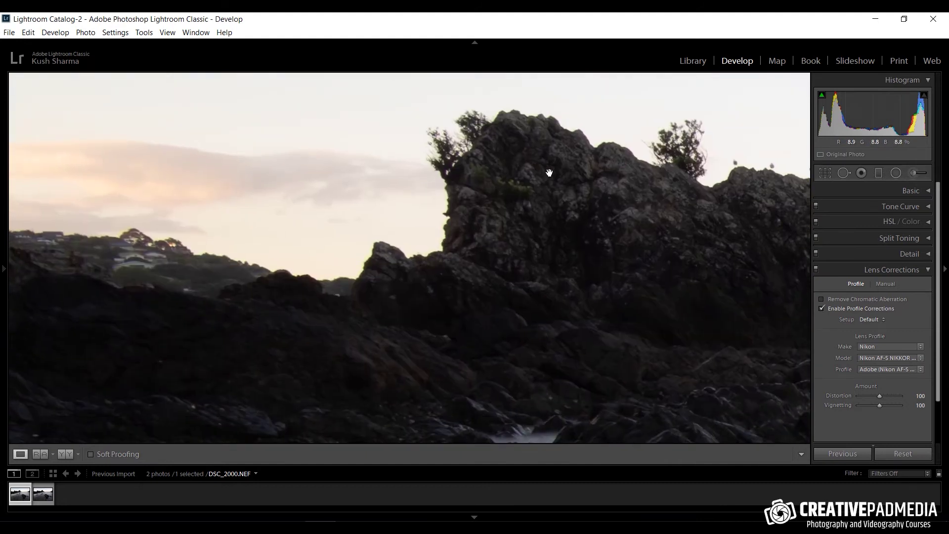
pyautogui.click(6, 269)
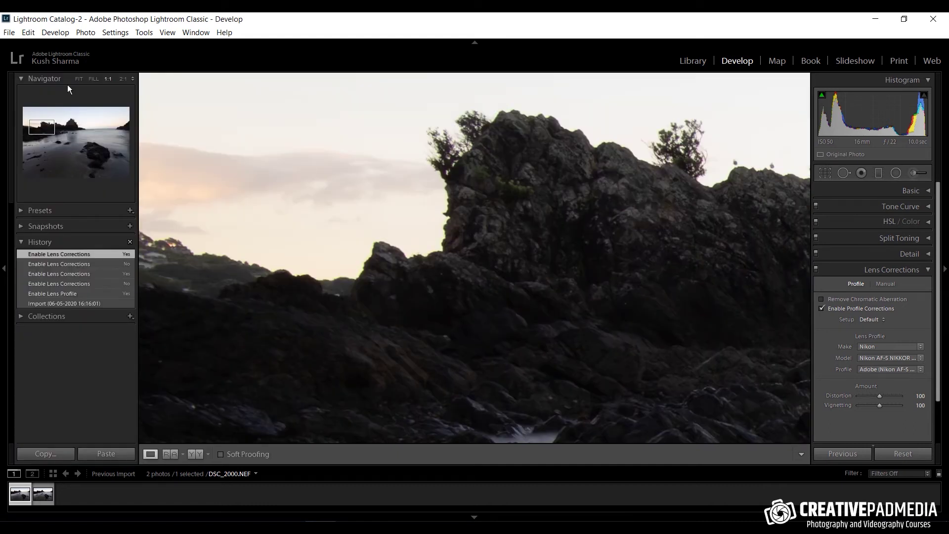
pyautogui.click(6, 269)
pyautogui.click(6, 269)
pyautogui.click(132, 79)
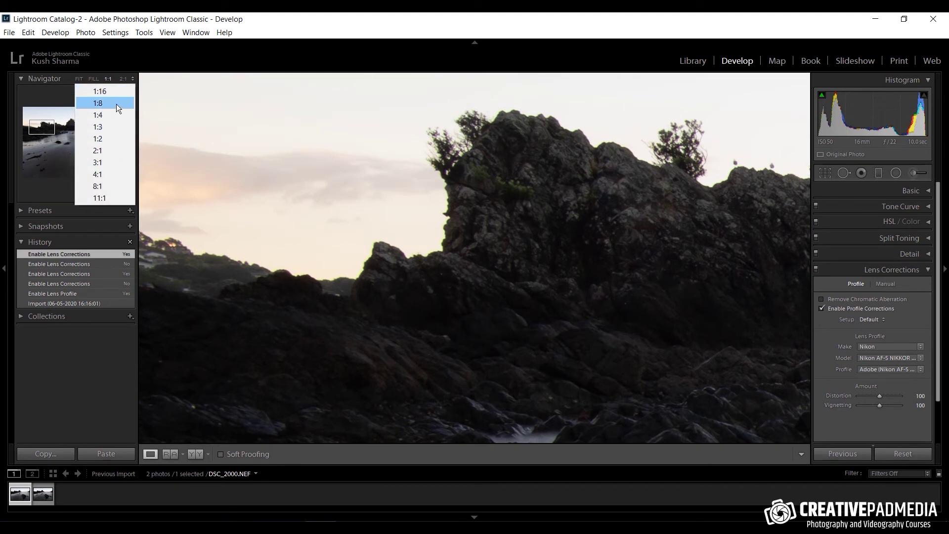
pyautogui.click(110, 149)
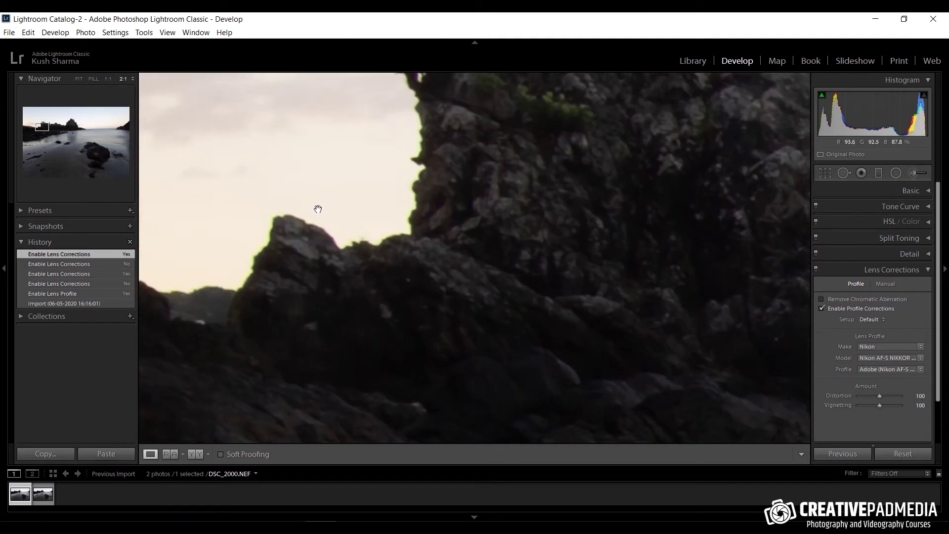
# - Examine the outcrop's edges and shrubs against the sky at 2:1 for colour fringing
pyautogui.click(459, 213)
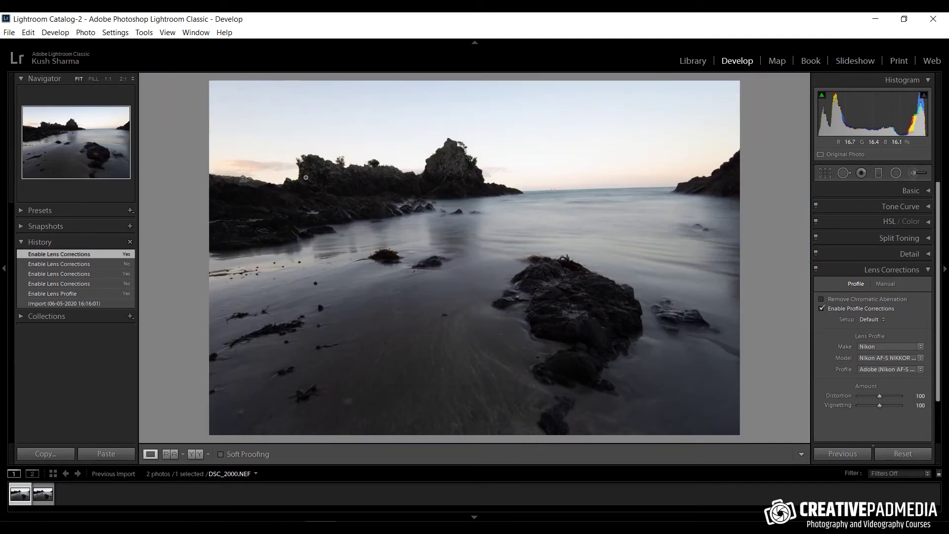
pyautogui.click(295, 175)
pyautogui.moveTo(324, 273); pyautogui.dragTo(378, 271)
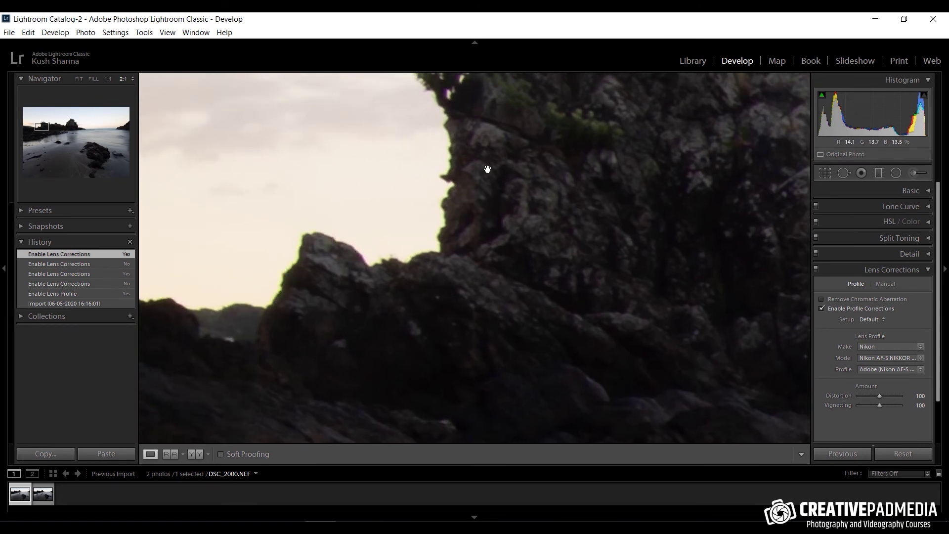
pyautogui.moveTo(488, 169)
pyautogui.mouseDown()
pyautogui.moveTo(482, 228)
pyautogui.moveTo(460, 284)
pyautogui.moveTo(440, 297)
pyautogui.mouseUp()
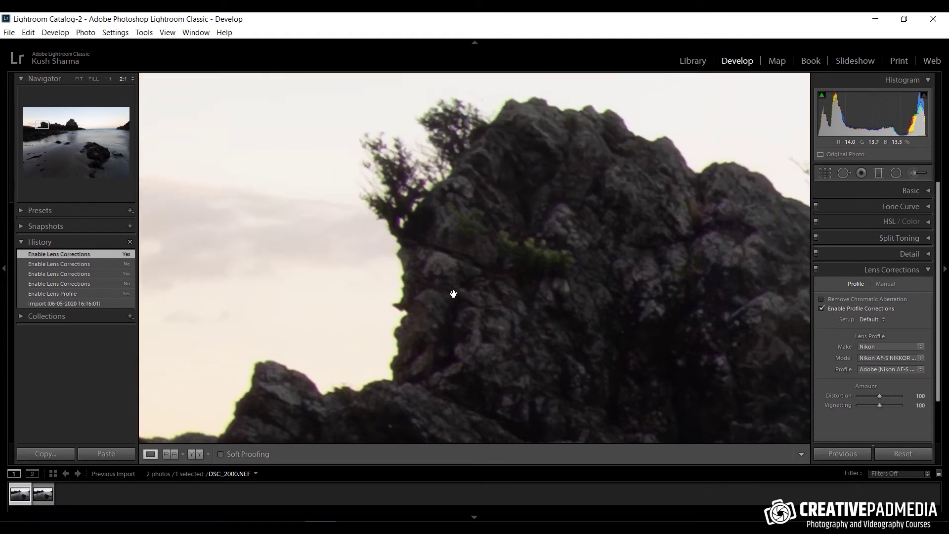
pyautogui.moveTo(556, 299)
pyautogui.mouseDown()
pyautogui.moveTo(570, 288)
pyautogui.moveTo(544, 287)
pyautogui.mouseUp()
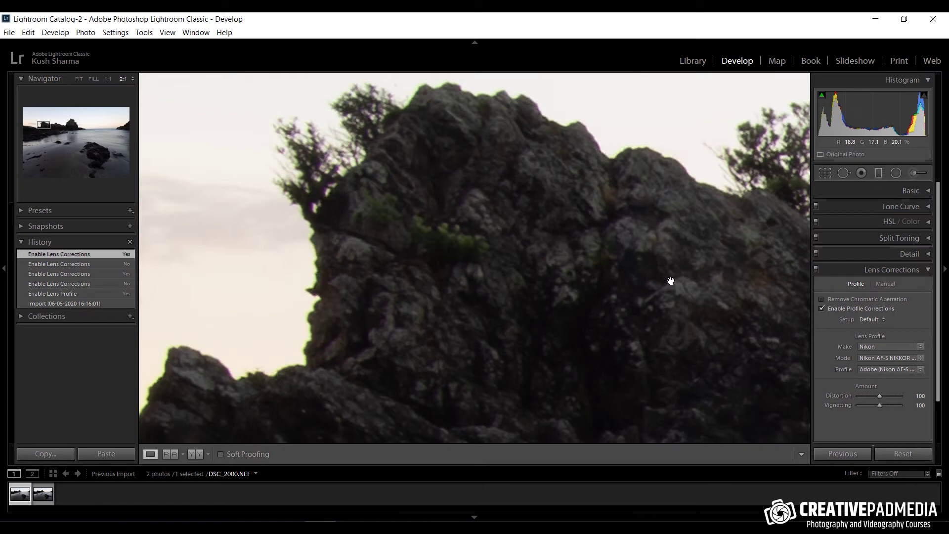
pyautogui.moveTo(458, 261); pyautogui.dragTo(586, 150)
pyautogui.moveTo(502, 224); pyautogui.dragTo(552, 221)
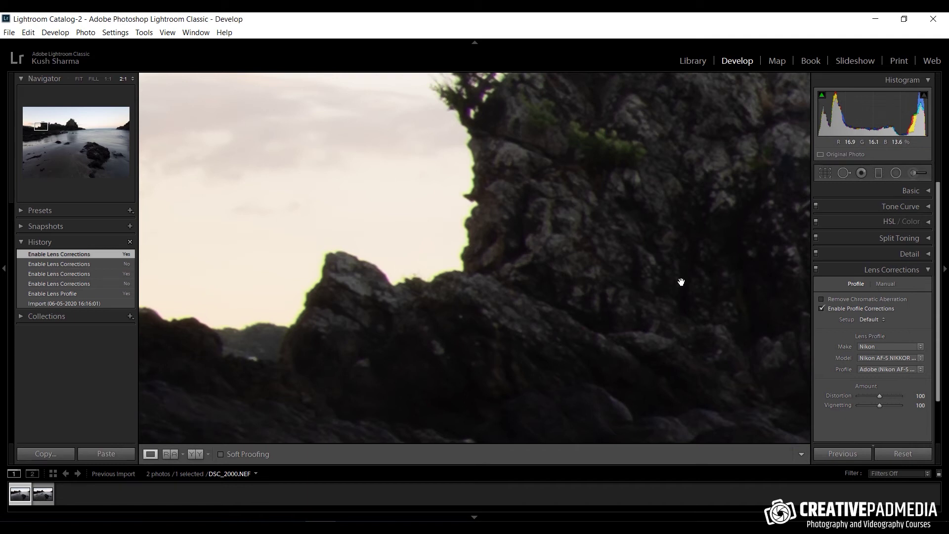
# - Remove chromatic aberration from the photo, and check the outcrop's edges at 2:1 before returning to the full view
pyautogui.click(821, 300)
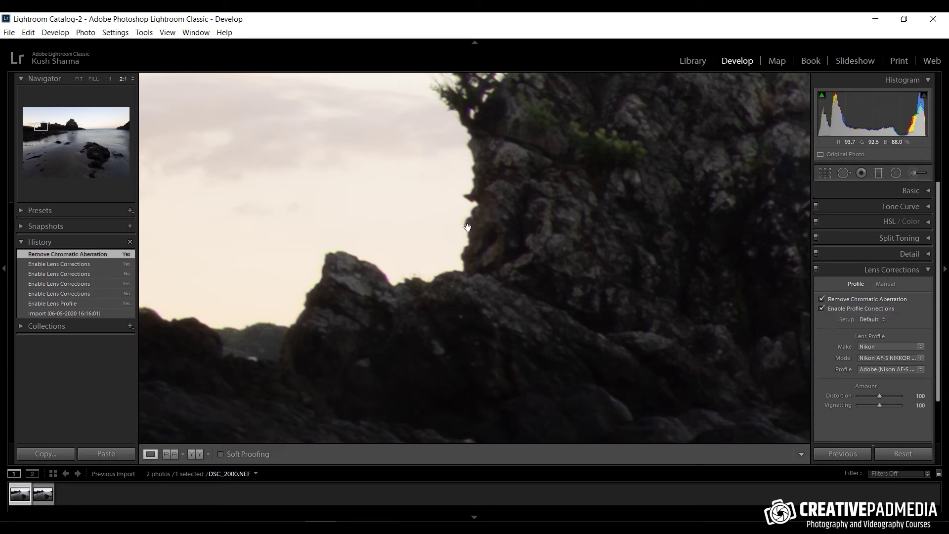
pyautogui.moveTo(490, 144); pyautogui.dragTo(411, 329)
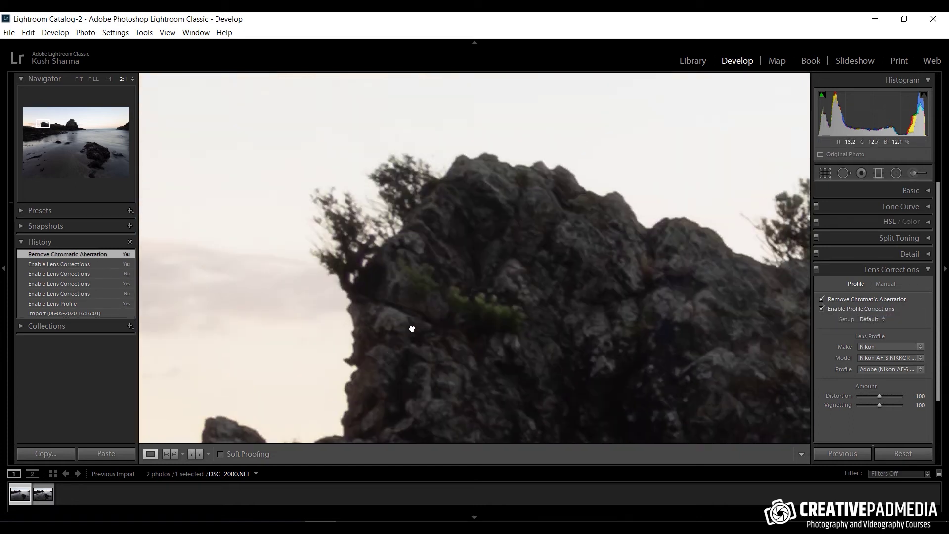
pyautogui.moveTo(483, 247); pyautogui.dragTo(513, 195)
pyautogui.moveTo(701, 294); pyautogui.dragTo(561, 256)
pyautogui.moveTo(484, 276); pyautogui.dragTo(532, 313)
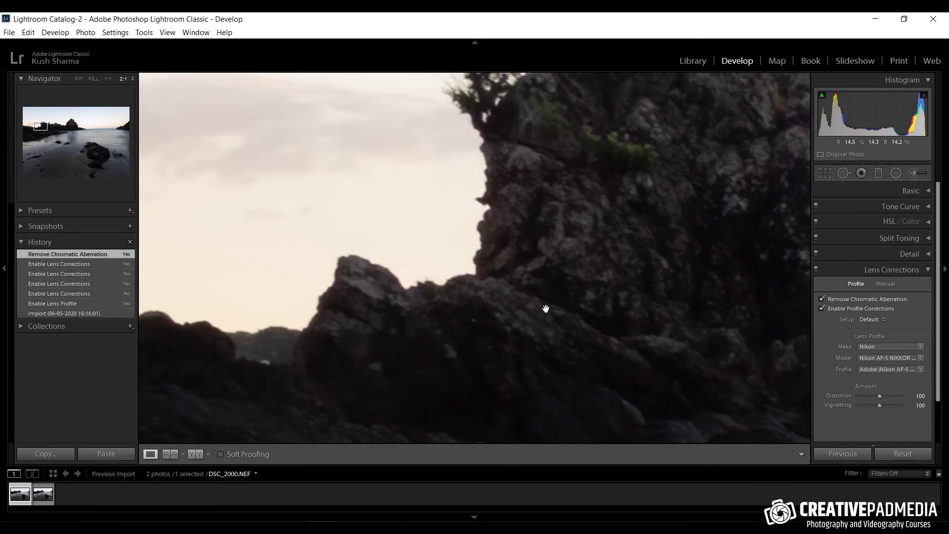
pyautogui.click(546, 310)
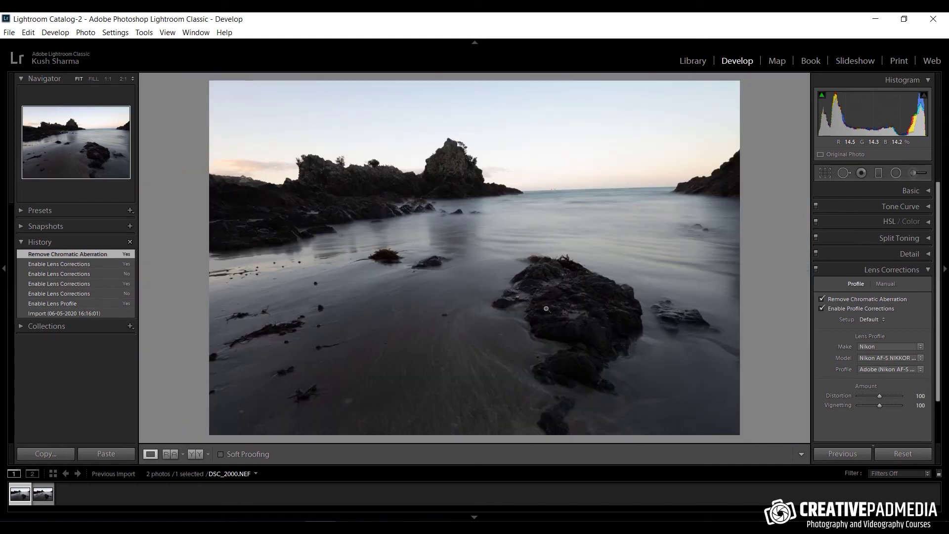
# - Recheck the outcrop's edge at 2:1, fit the whole photo in view again, and collapse Lens Corrections
pyautogui.click(299, 171)
pyautogui.moveTo(303, 178); pyautogui.dragTo(373, 256)
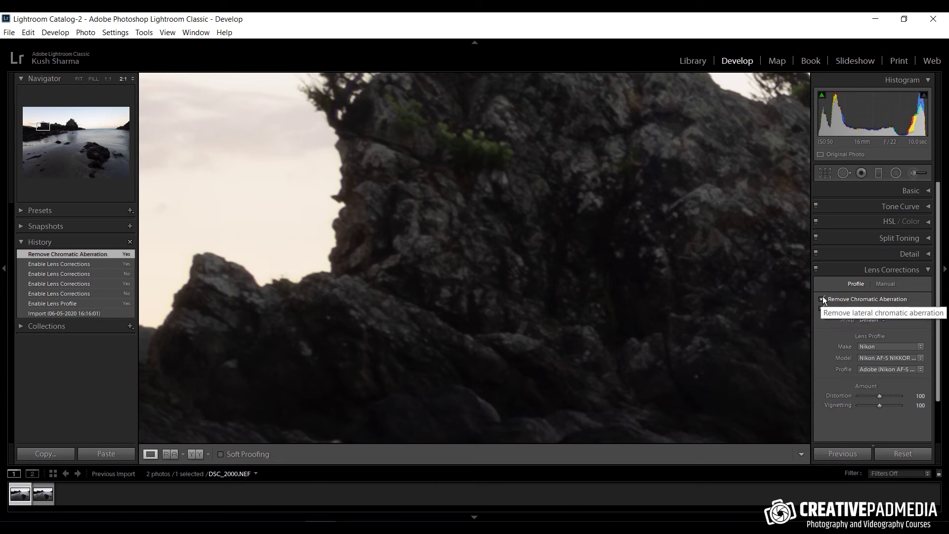
pyautogui.click(578, 263)
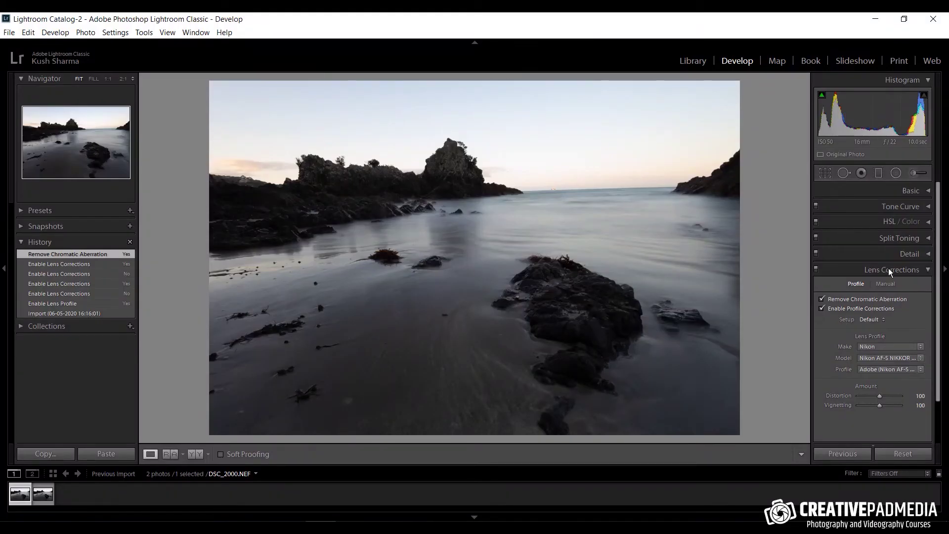
pyautogui.click(926, 270)
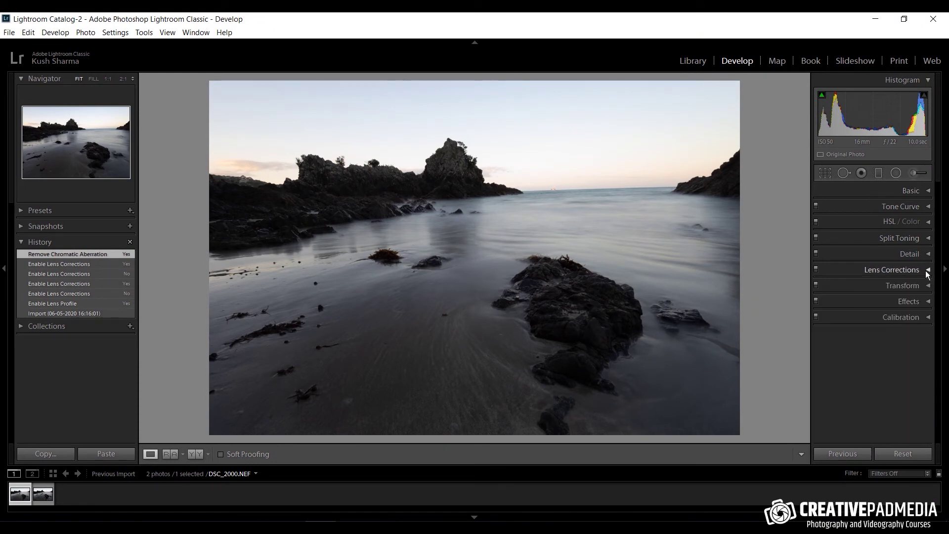
# - Straighten the photo along the sea horizon to an angle of 1.78 with Crop & Straighten, and apply the crop
pyautogui.click(829, 173)
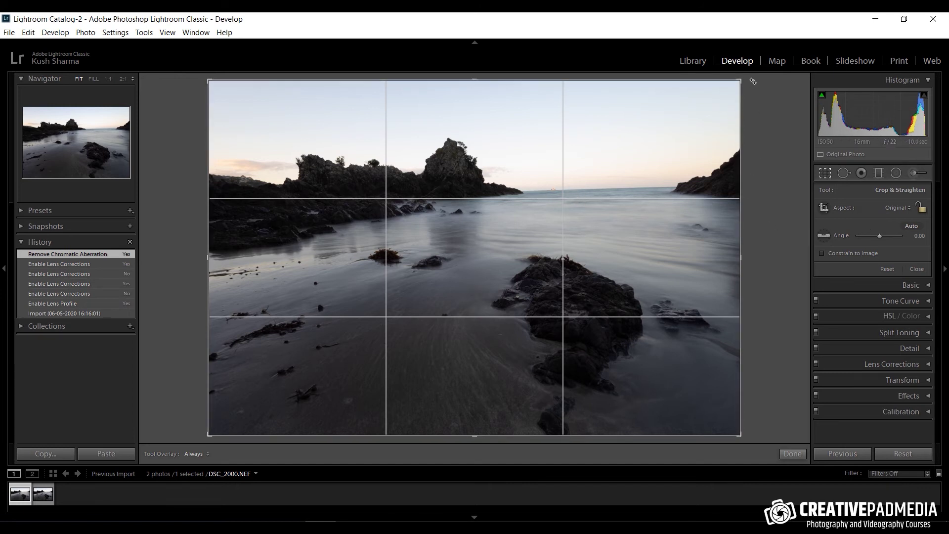
pyautogui.moveTo(760, 89); pyautogui.dragTo(758, 82)
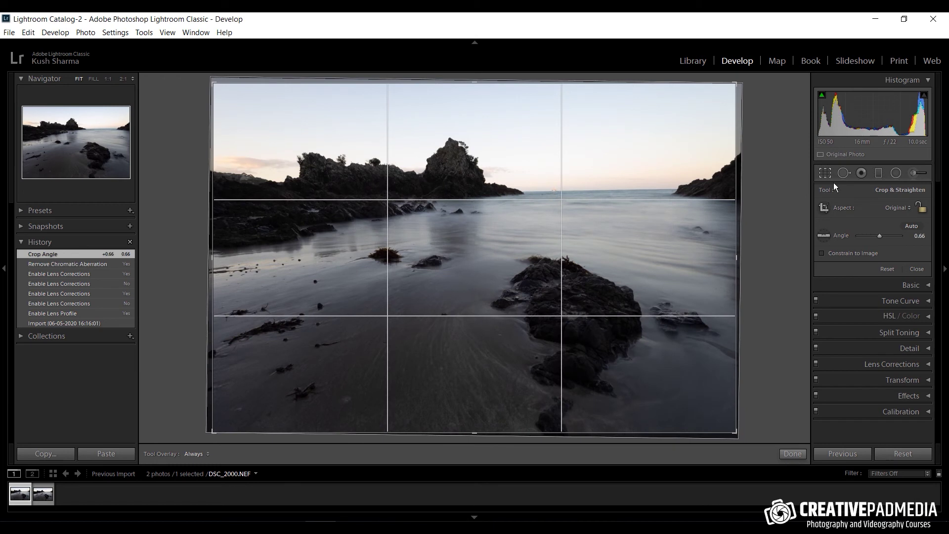
pyautogui.click(825, 236)
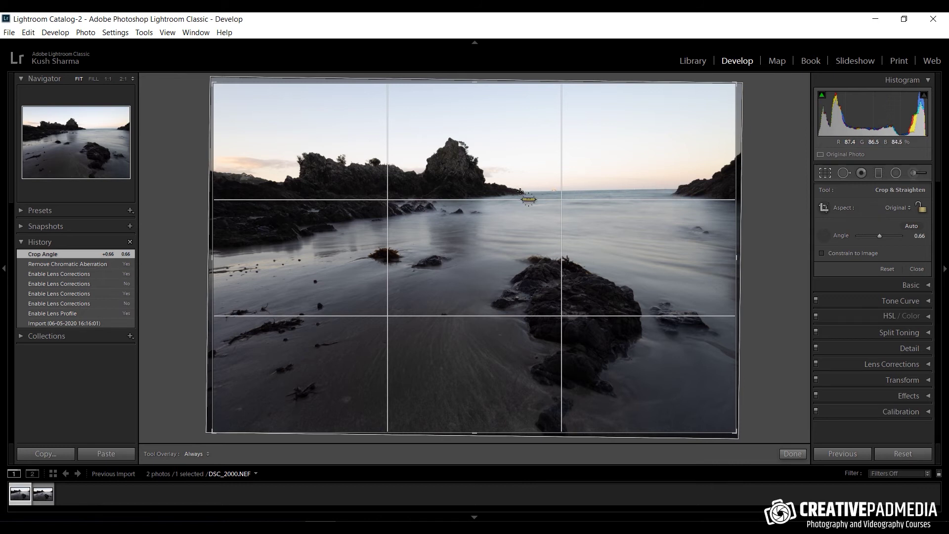
pyautogui.moveTo(520, 192); pyautogui.dragTo(720, 188)
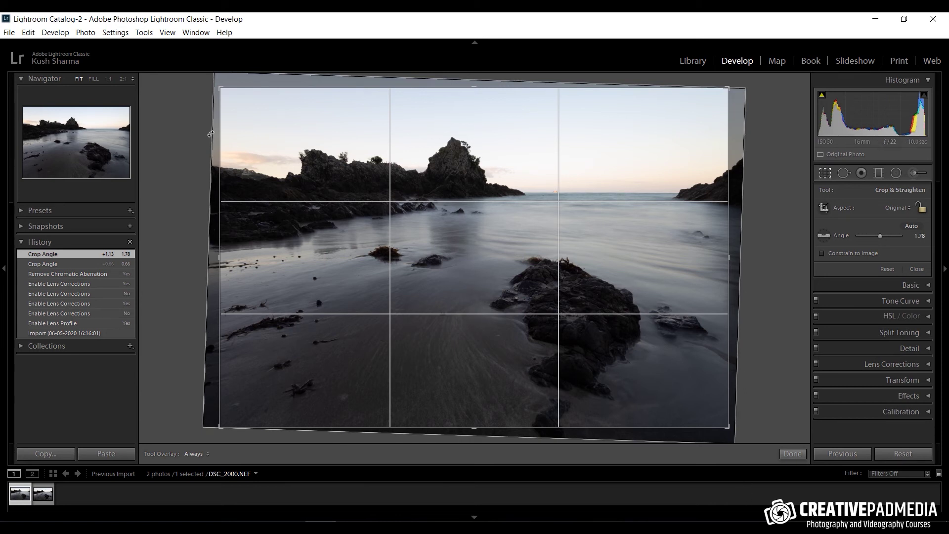
pyautogui.press('Return')
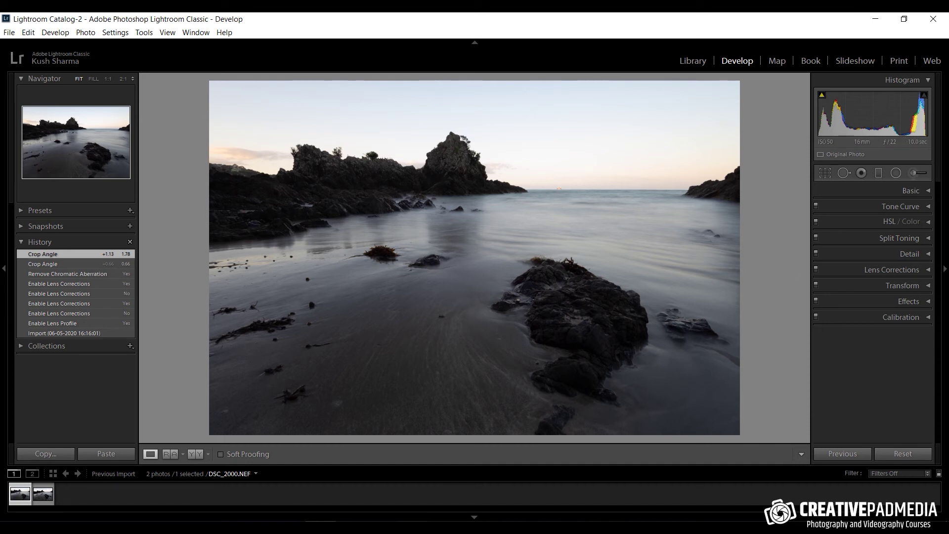
# - Switch to Word to consult the checklist's remaining shooting and equipment issues, and go back to Lightroom
pyautogui.hotkey('alt', 'Tab')
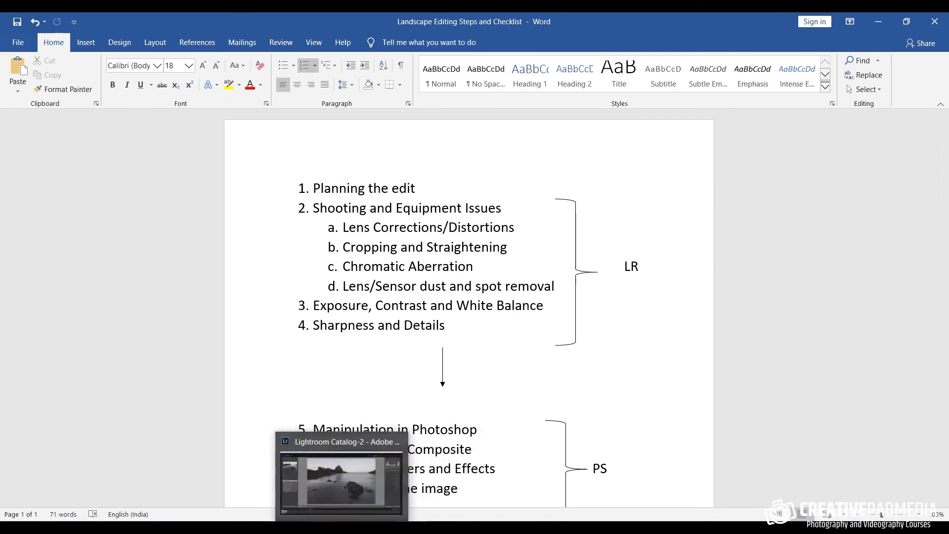
pyautogui.click(366, 474)
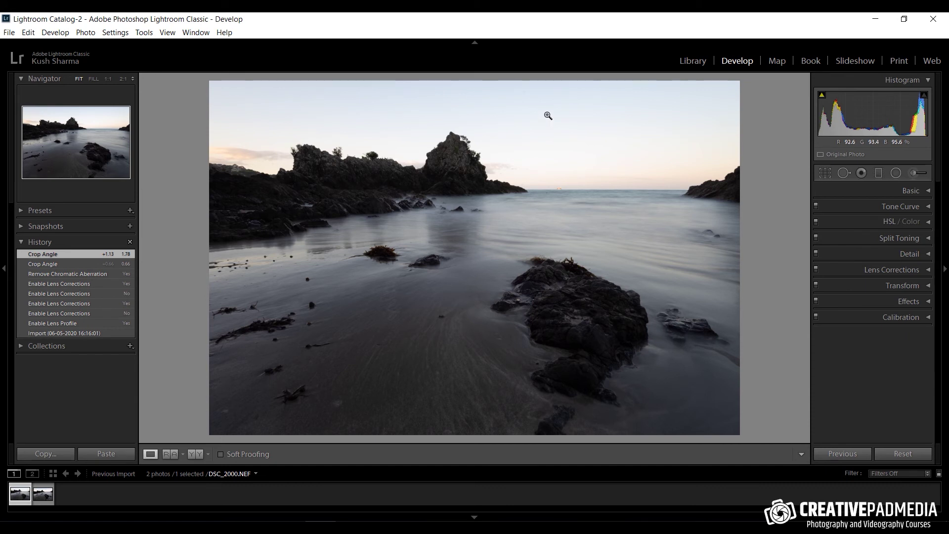
# - Start Spot Removal and compare the photo with and without Visualize Spots, leaving the visualization on
pyautogui.click(845, 174)
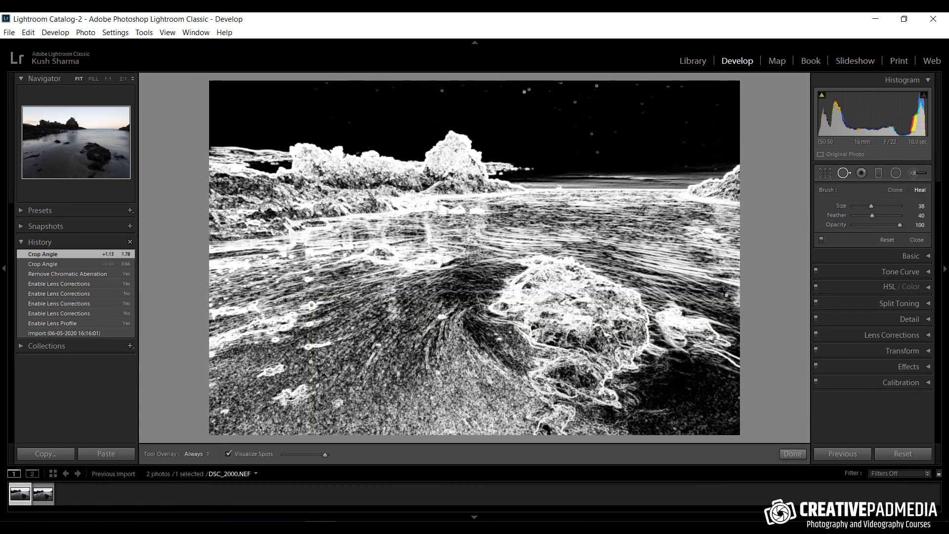
pyautogui.click(228, 453)
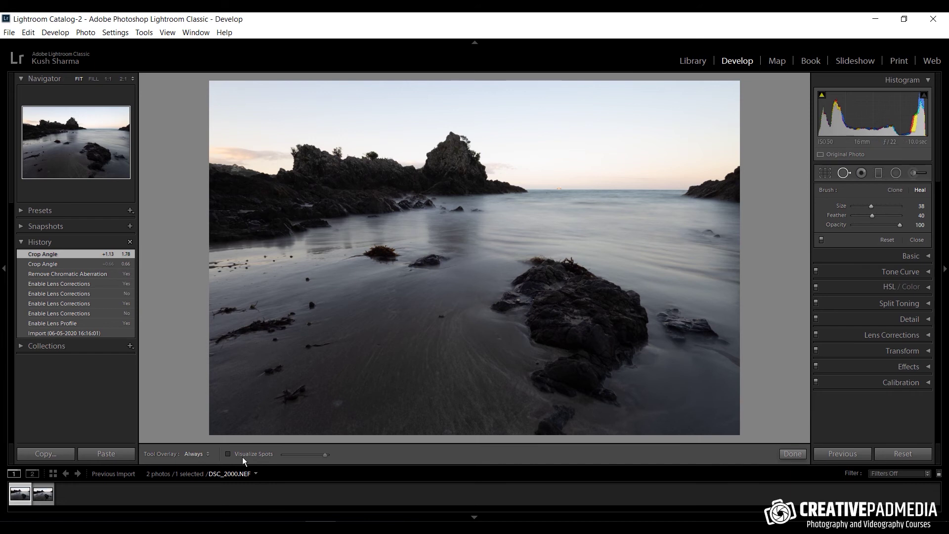
pyautogui.click(228, 454)
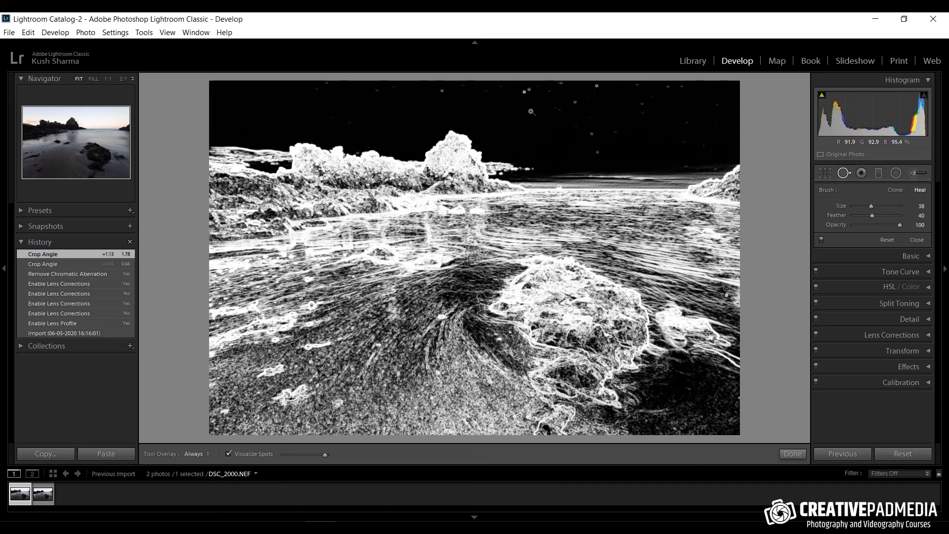
# - Display the sky at 1:2 magnification and hide the Navigator and History panel group to enlarge the work area
pyautogui.click(531, 112)
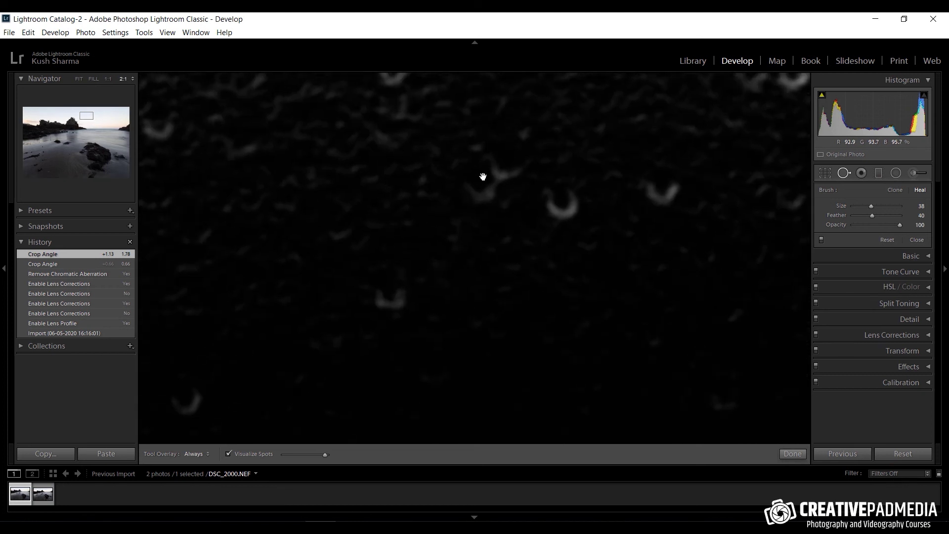
pyautogui.click(133, 80)
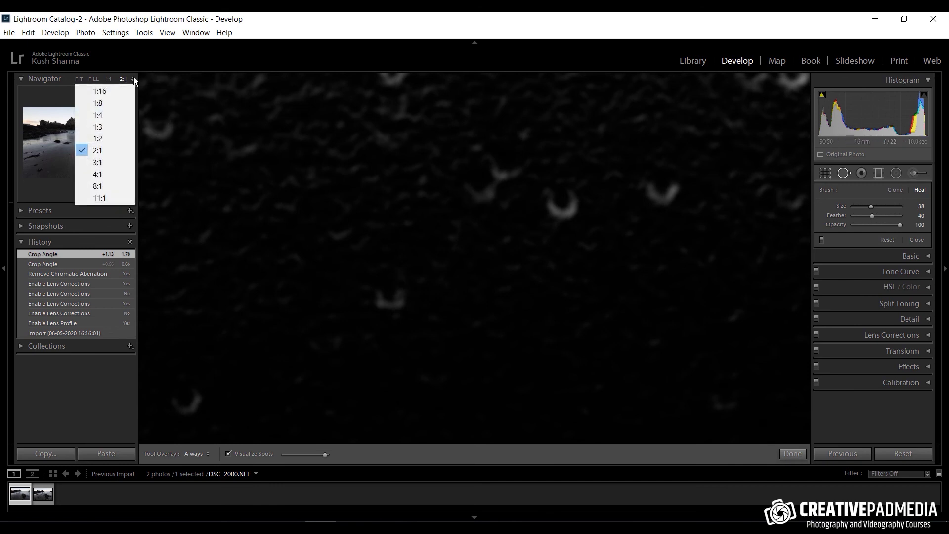
pyautogui.click(114, 138)
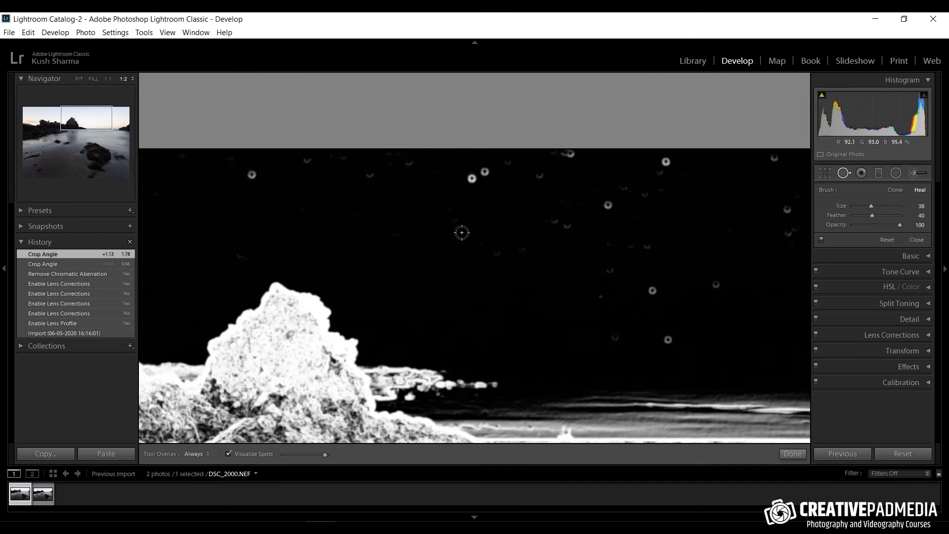
pyautogui.press('space')
pyautogui.moveTo(557, 282)
pyautogui.mouseDown()
pyautogui.moveTo(518, 274)
pyautogui.moveTo(514, 213)
pyautogui.mouseUp()
pyautogui.click(5, 272)
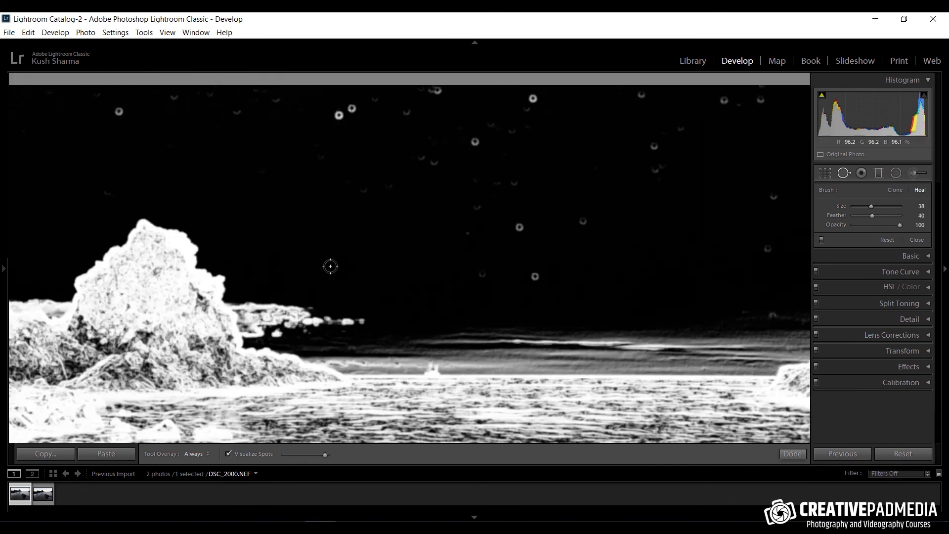
pyautogui.press('space')
pyautogui.moveTo(411, 154)
pyautogui.mouseDown()
pyautogui.moveTo(435, 233)
pyautogui.moveTo(362, 194)
pyautogui.moveTo(304, 193)
pyautogui.moveTo(275, 207)
pyautogui.moveTo(330, 213)
pyautogui.mouseUp()
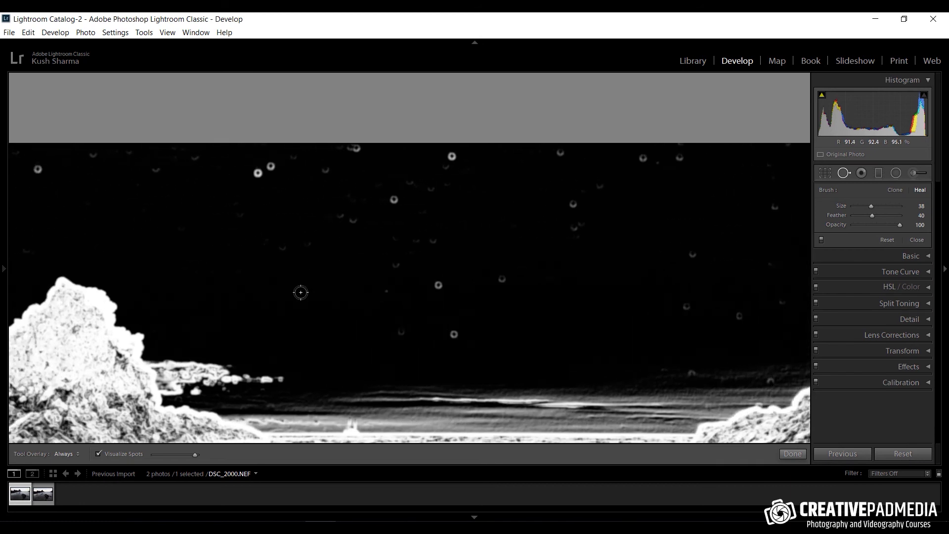
# - Compare the sky with Visualize Spots off and on, and lower its threshold to isolate the strongest dust spots
pyautogui.click(99, 453)
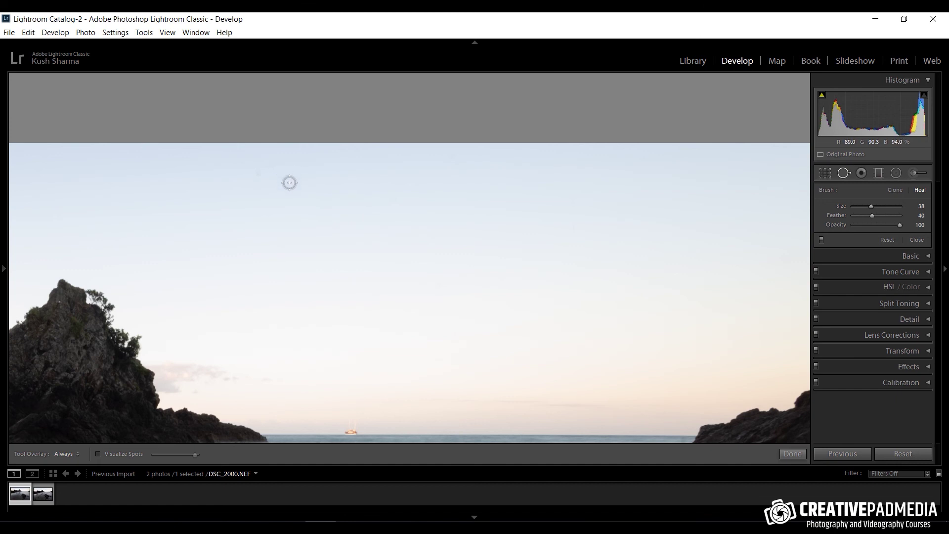
pyautogui.click(98, 454)
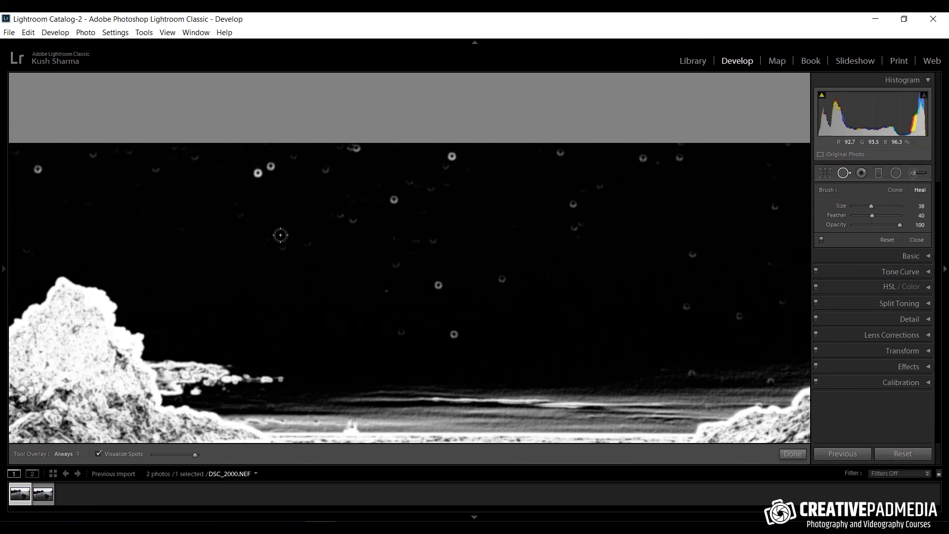
pyautogui.moveTo(192, 456)
pyautogui.mouseDown()
pyautogui.moveTo(162, 454)
pyautogui.moveTo(209, 454)
pyautogui.mouseUp()
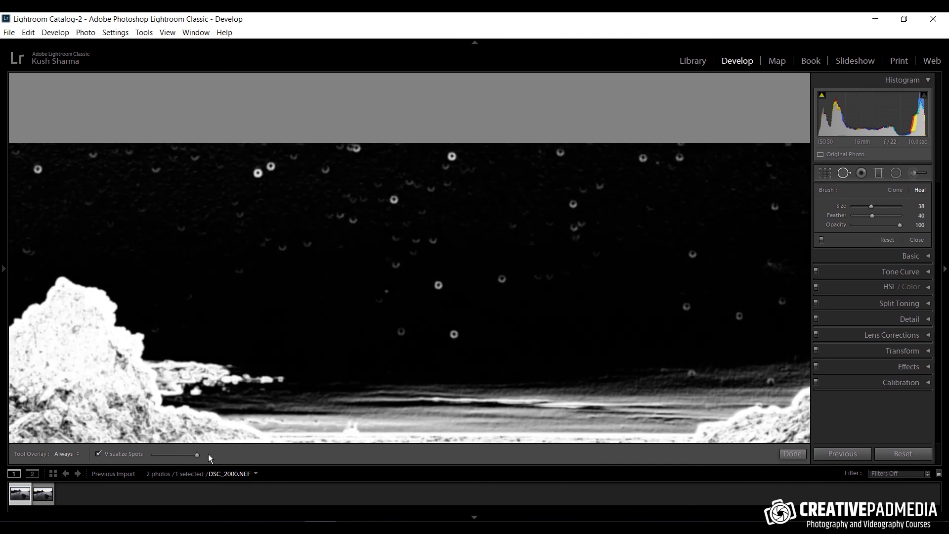
pyautogui.moveTo(209, 454); pyautogui.dragTo(190, 458)
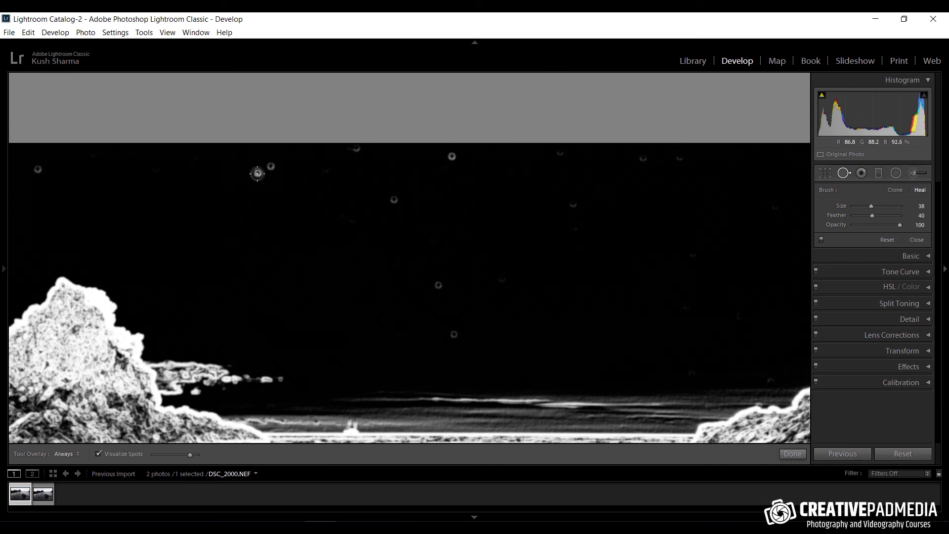
# - Heal the two adjacent dust spots right of the outcrop's peak and the one at the sky's left edge, shifting the latter's source
pyautogui.click(258, 173)
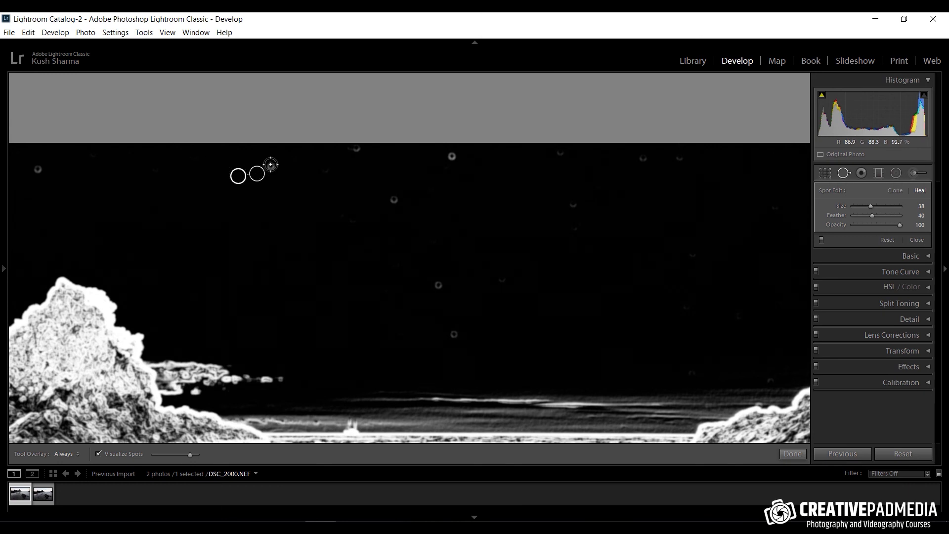
pyautogui.click(271, 165)
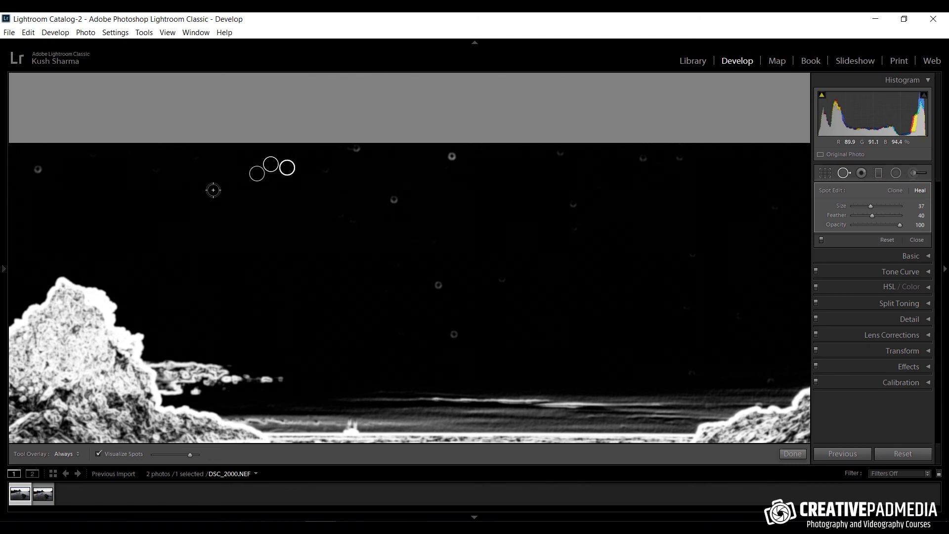
pyautogui.click(37, 169)
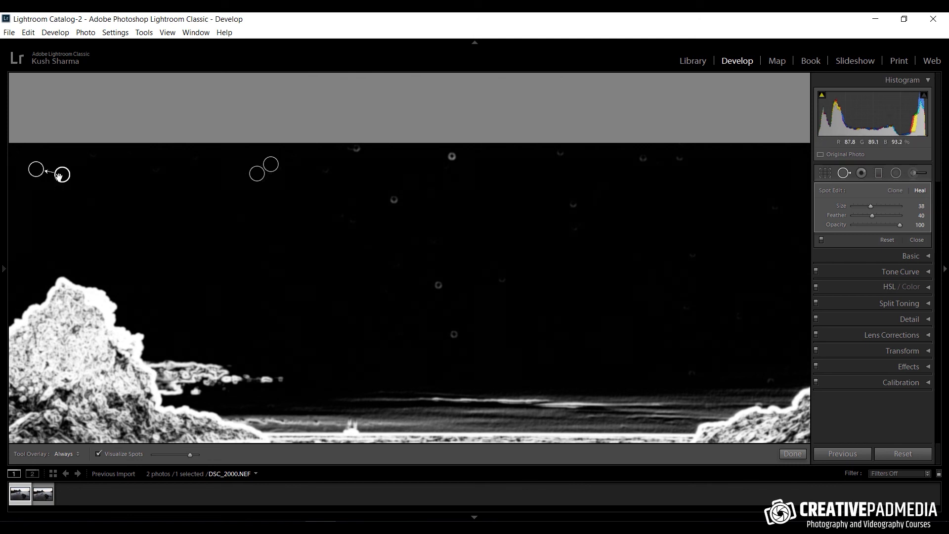
pyautogui.moveTo(61, 173)
pyautogui.mouseDown()
pyautogui.moveTo(72, 172)
pyautogui.moveTo(71, 186)
pyautogui.mouseUp()
# - Heal the four prominent dust spots running down the middle of the sky from its upper edge towards the horizon
pyautogui.click(452, 157)
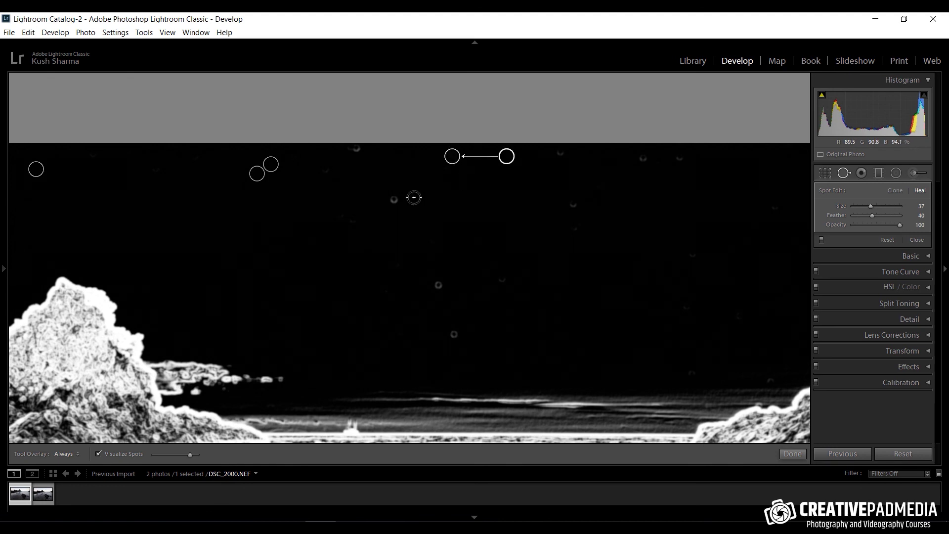
pyautogui.click(393, 198)
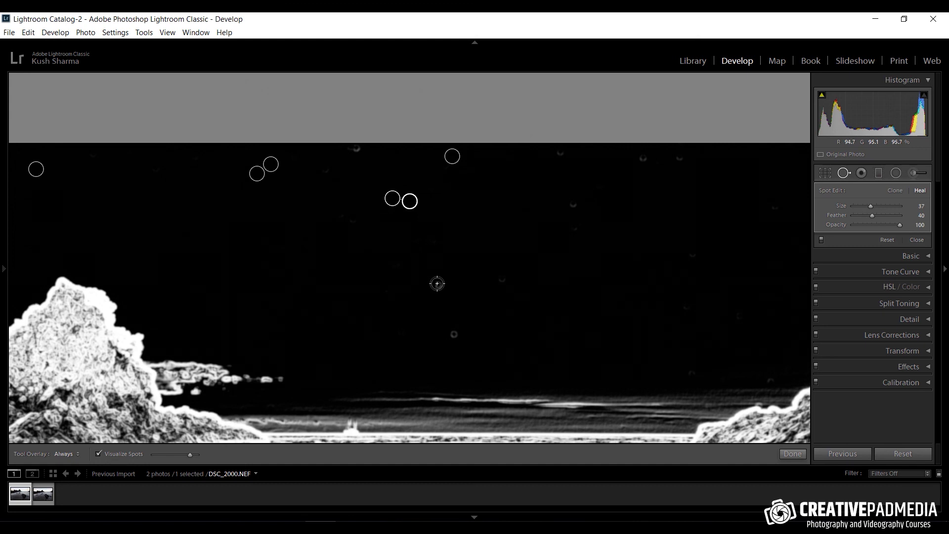
pyautogui.click(439, 285)
pyautogui.click(453, 334)
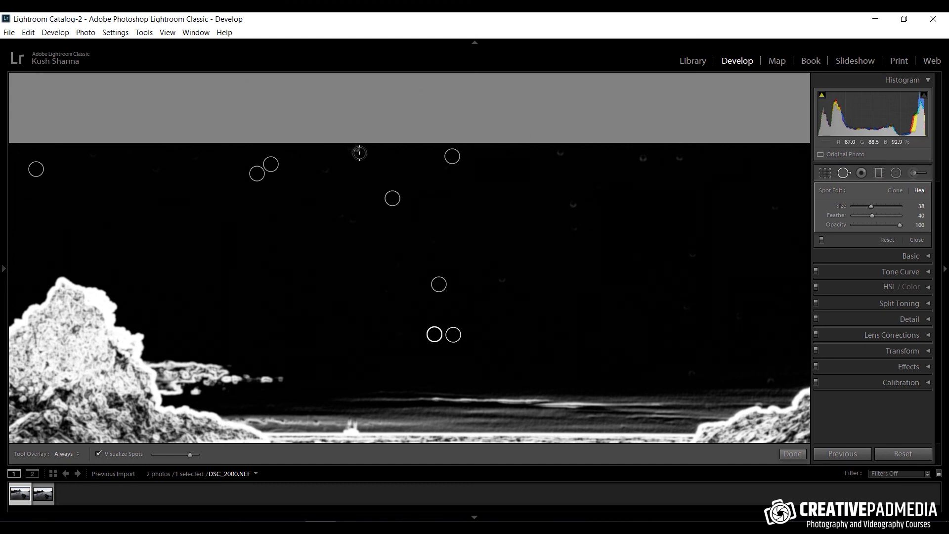
# - Heal one more dust spot at the sky's upper edge and three in its upper right area, and finish Spot Removal
pyautogui.click(357, 150)
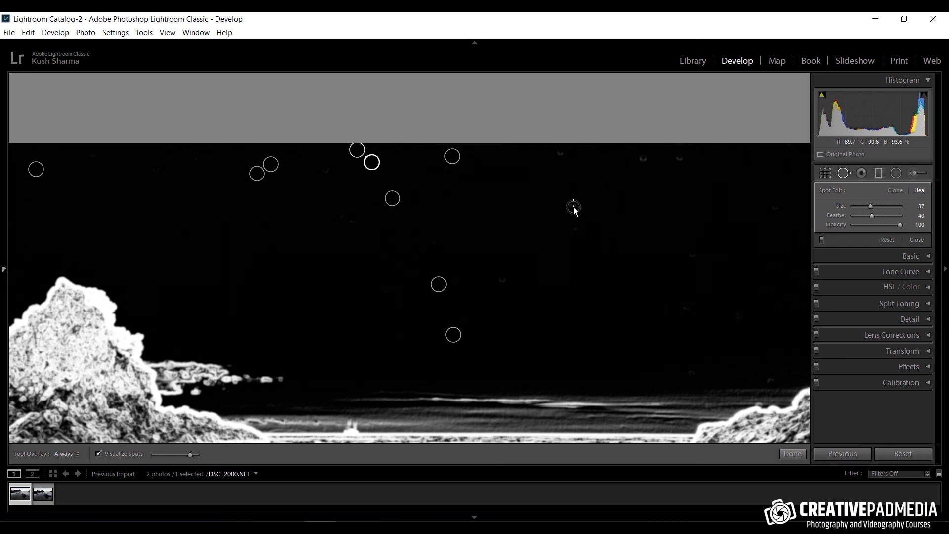
pyautogui.click(572, 205)
pyautogui.click(560, 154)
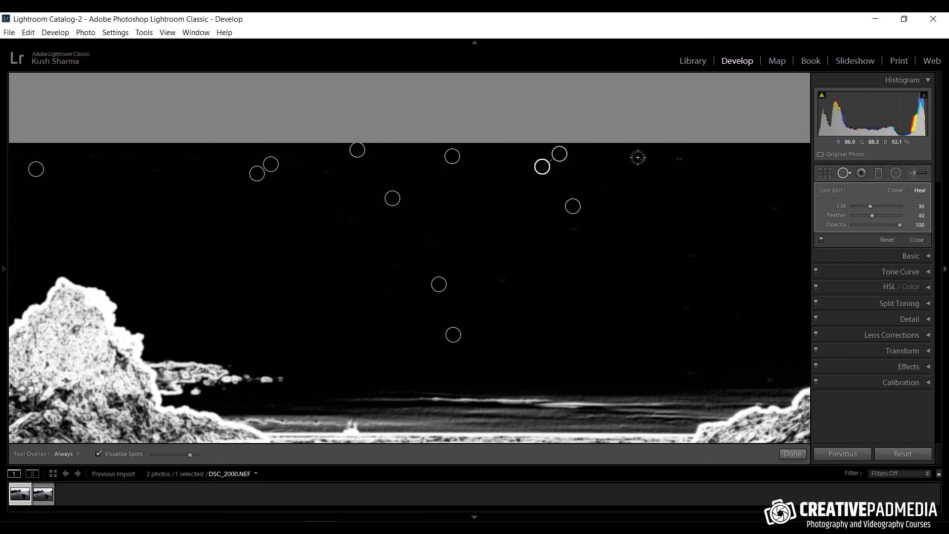
pyautogui.click(644, 158)
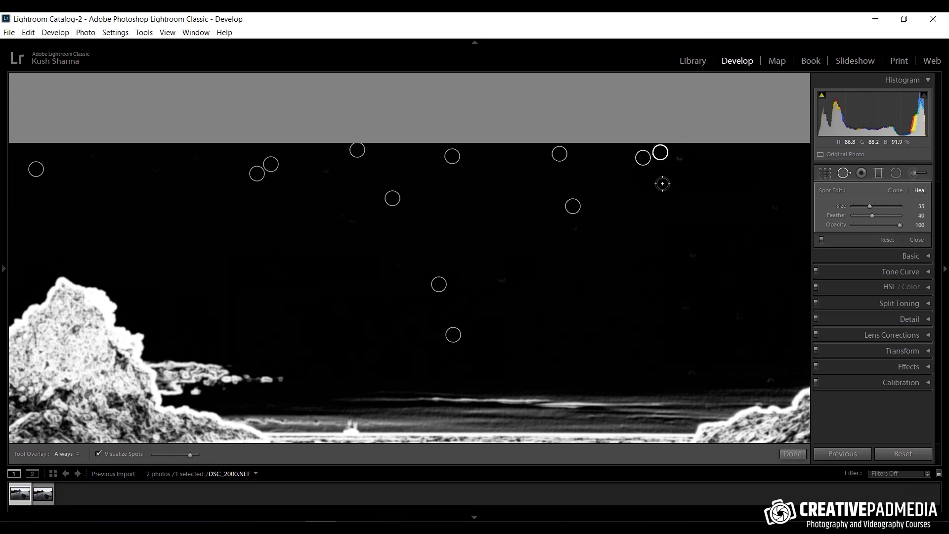
pyautogui.click(792, 454)
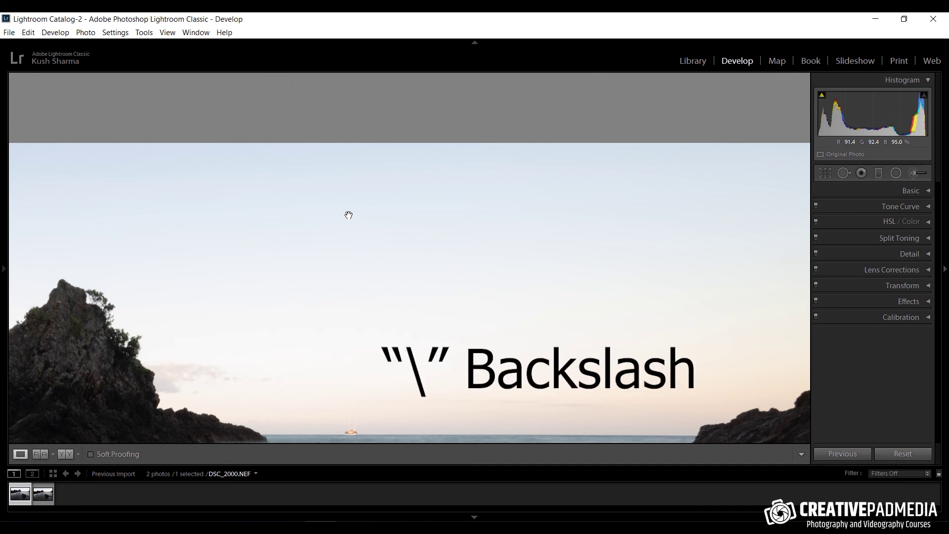
# - Compare the healed sky with the Before view twice, and fit the whole photo in view again
pyautogui.press('\\')
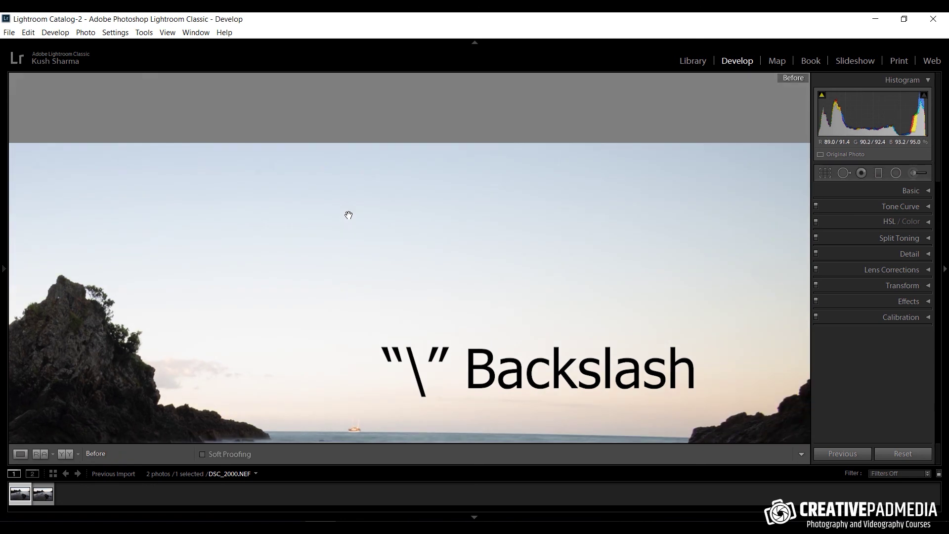
pyautogui.press('\\')
pyautogui.press('\\')
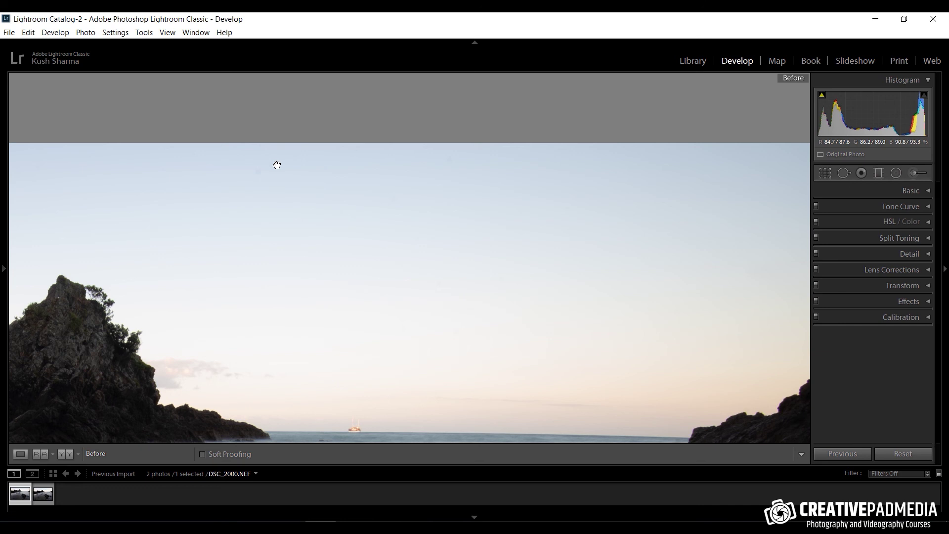
pyautogui.press('\\')
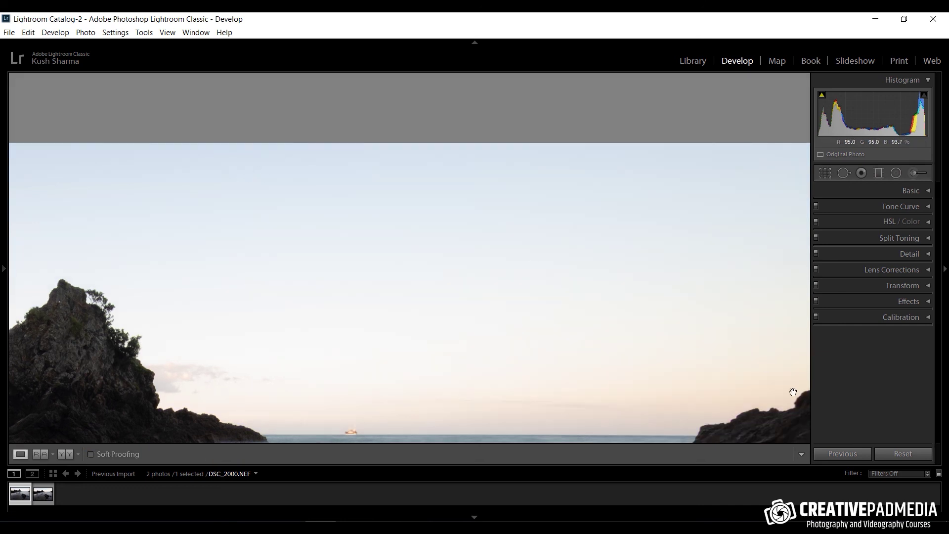
pyautogui.click(520, 343)
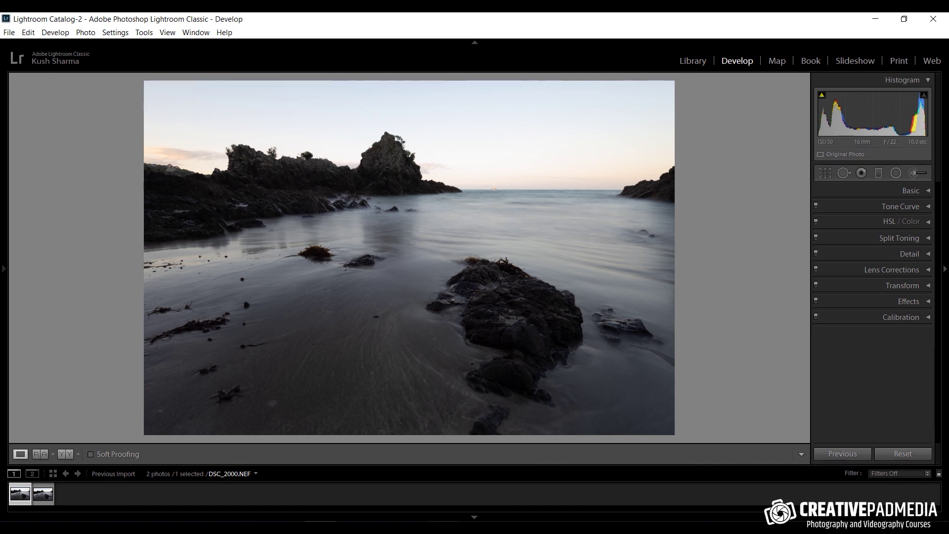
# - Switch to Word to consult the landscape editing checklist
pyautogui.hotkey('alt', 'Tab')
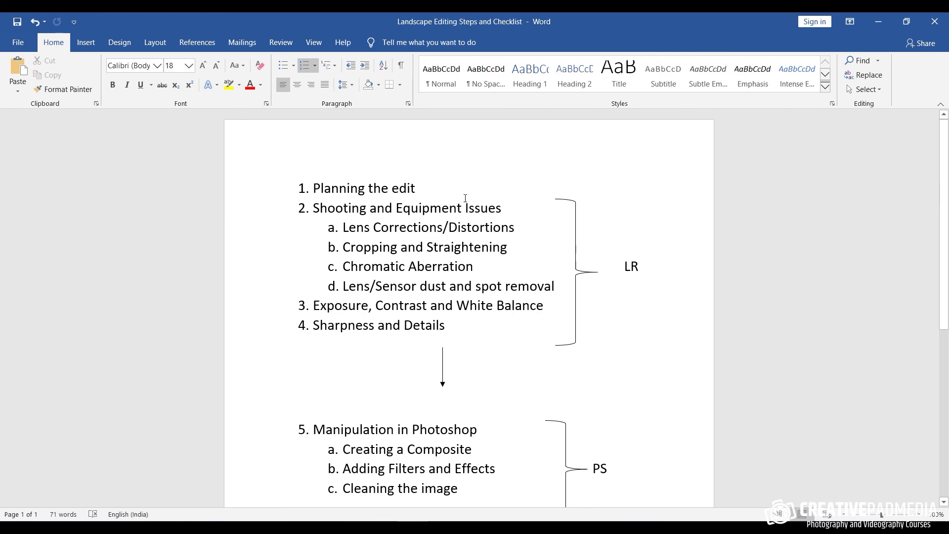